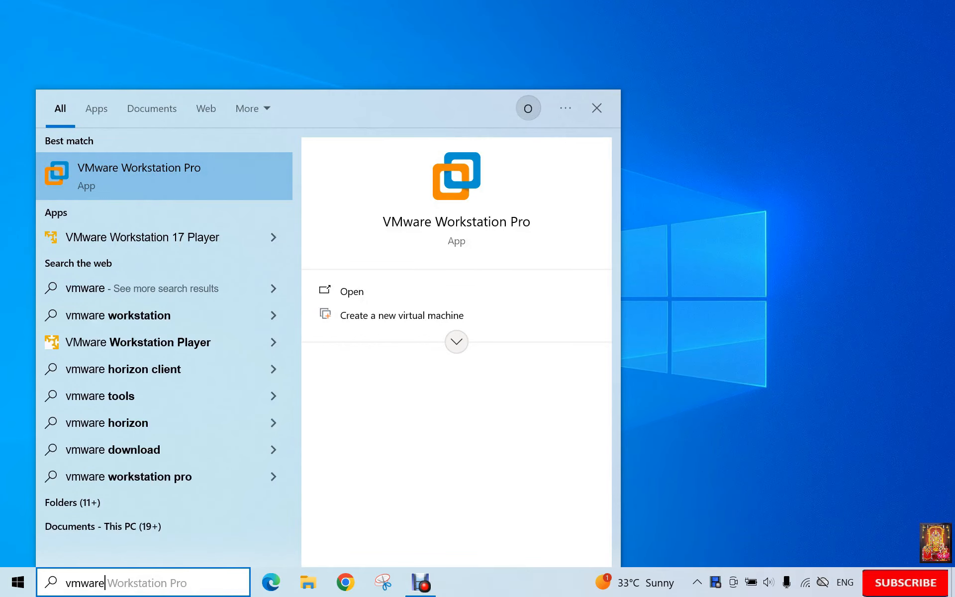
# - Launch VMware Workstation maximized and start a Typical new virtual machine
pyautogui.click(350, 293)
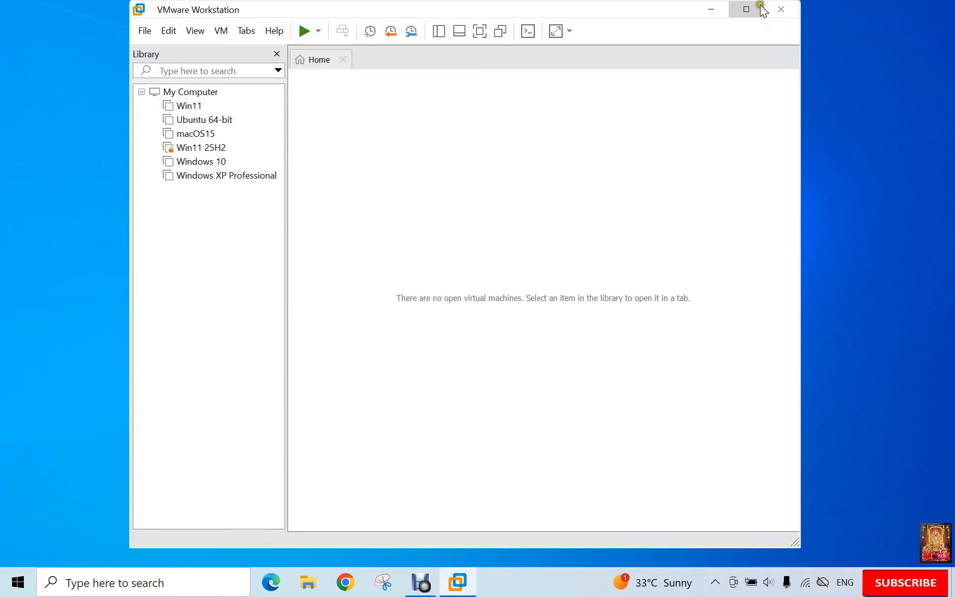
pyautogui.click(746, 10)
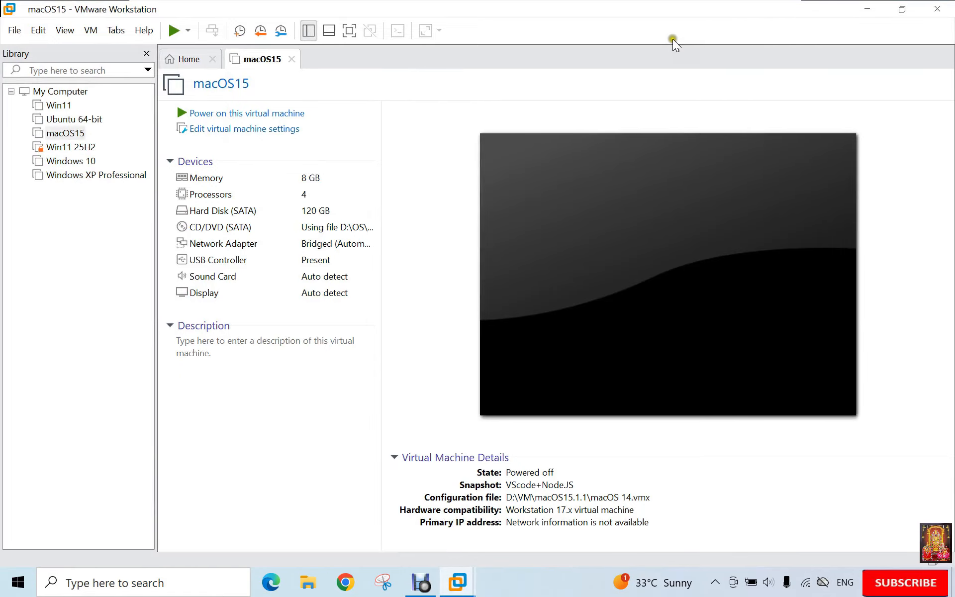
pyautogui.click(11, 31)
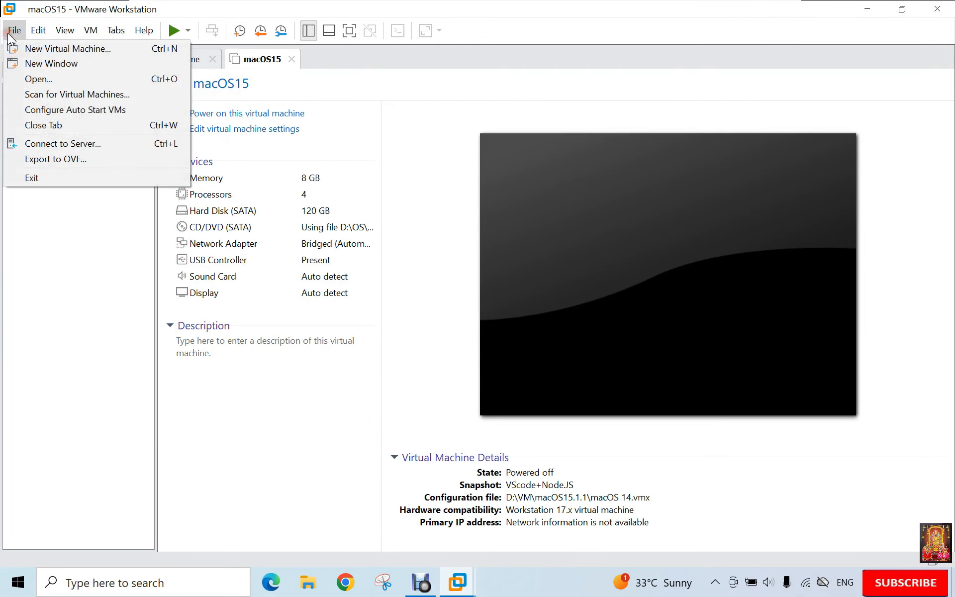
pyautogui.click(47, 48)
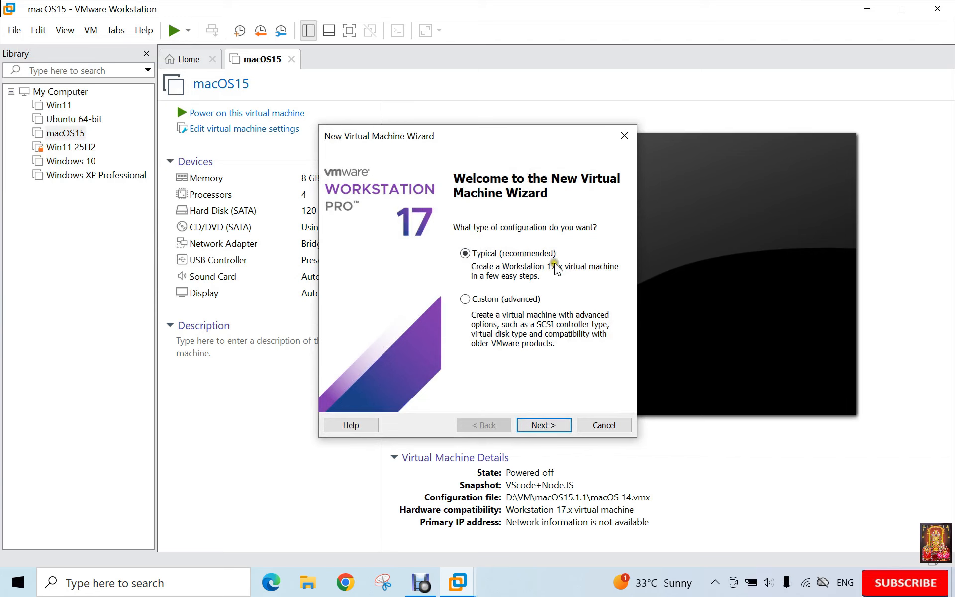
pyautogui.click(545, 425)
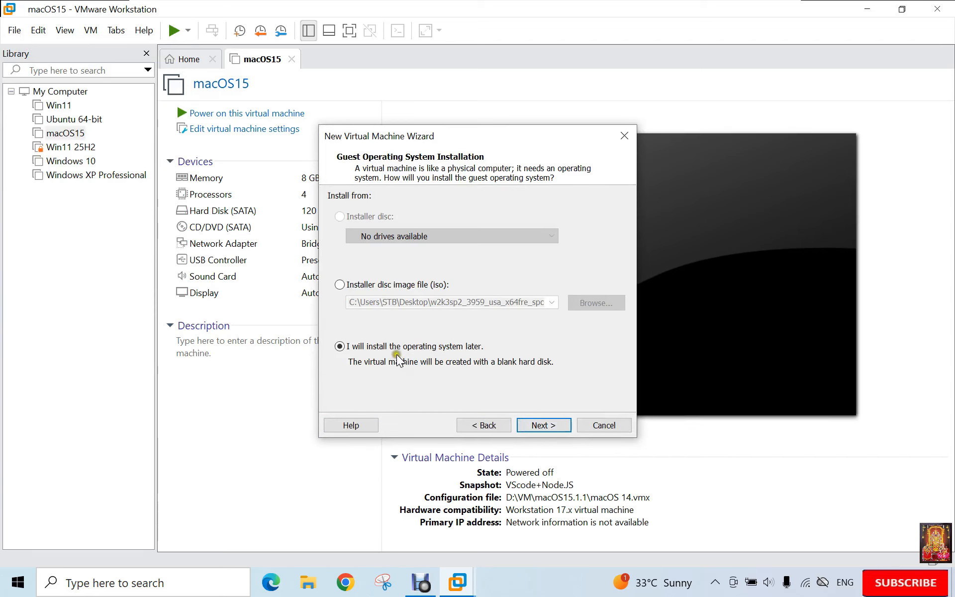
# - Choose to install the OS later and set the guest to Apple Mac OS X, macOS 14
pyautogui.click(544, 426)
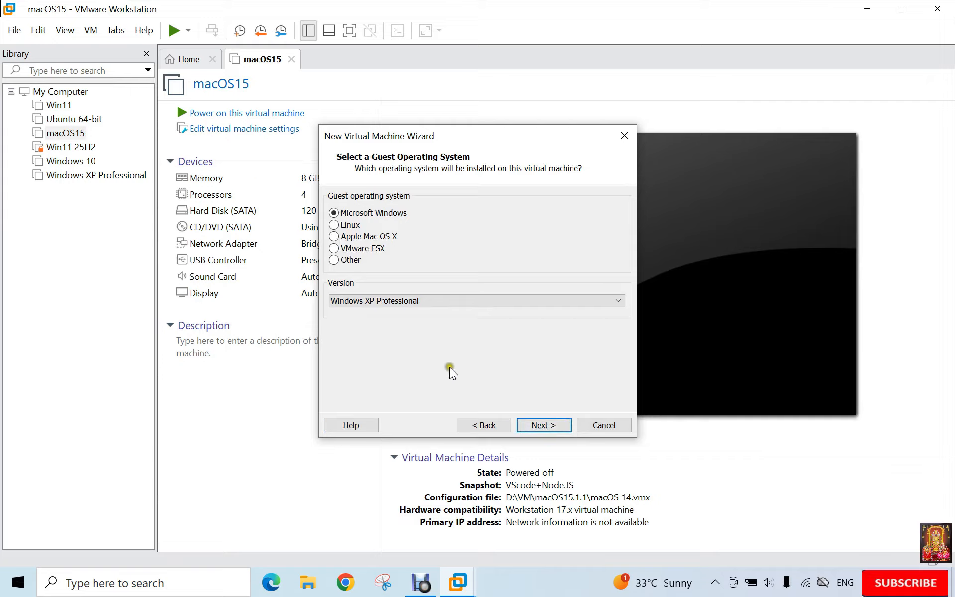
pyautogui.click(334, 237)
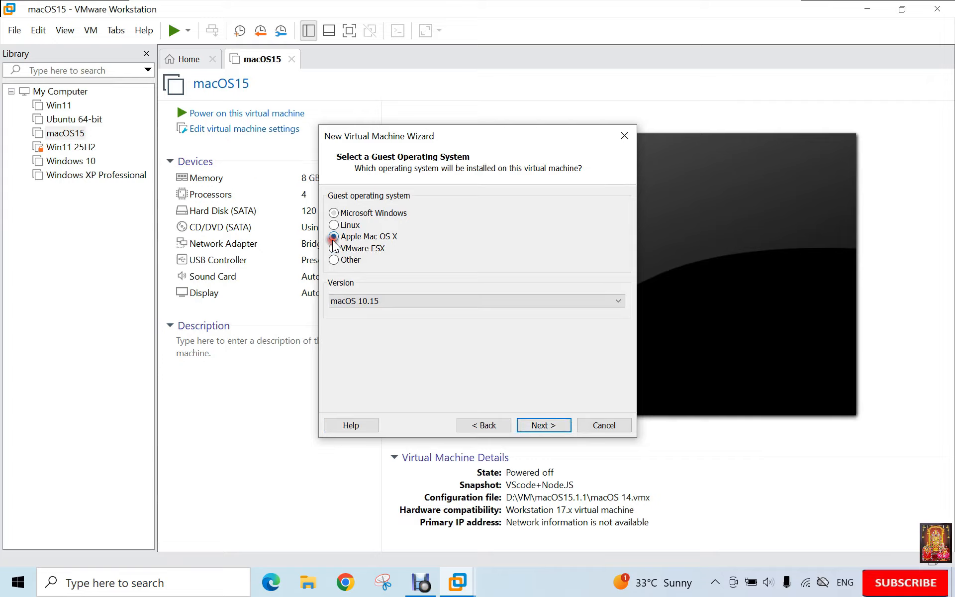
pyautogui.click(562, 303)
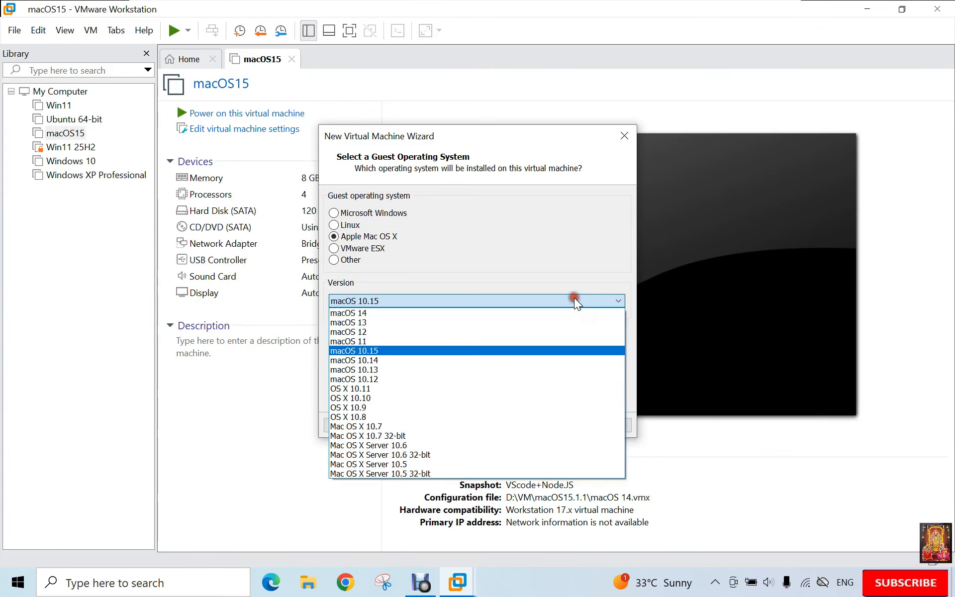
pyautogui.click(375, 313)
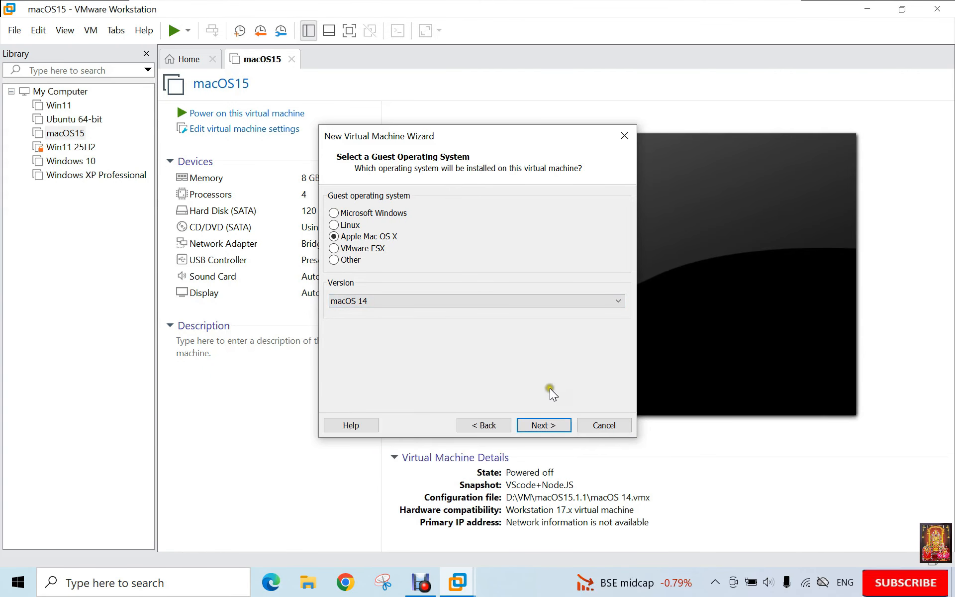
pyautogui.click(544, 425)
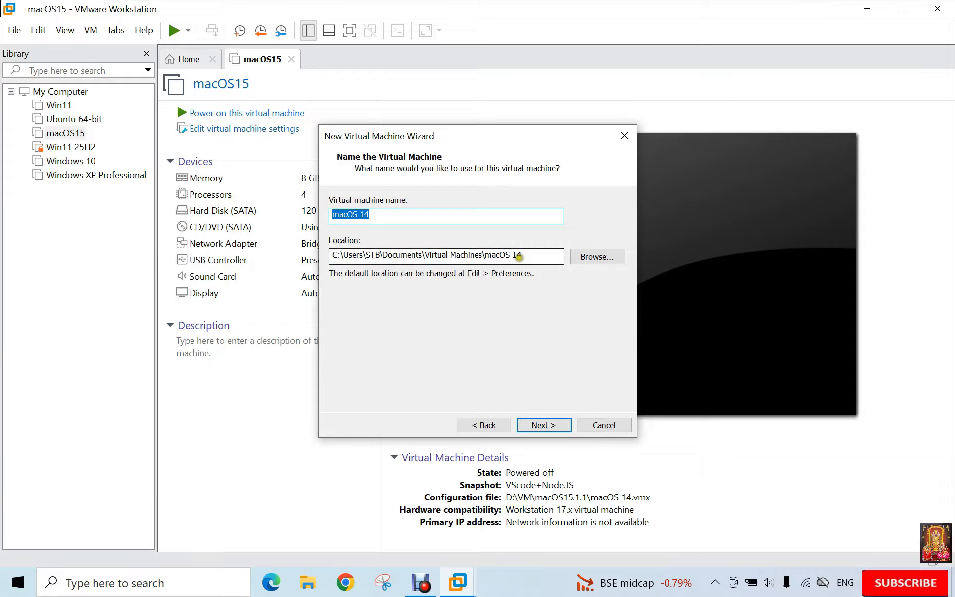
# - Create a 'macOS 26.5' folder under D:\VM and use it as the machine's location
pyautogui.click(593, 258)
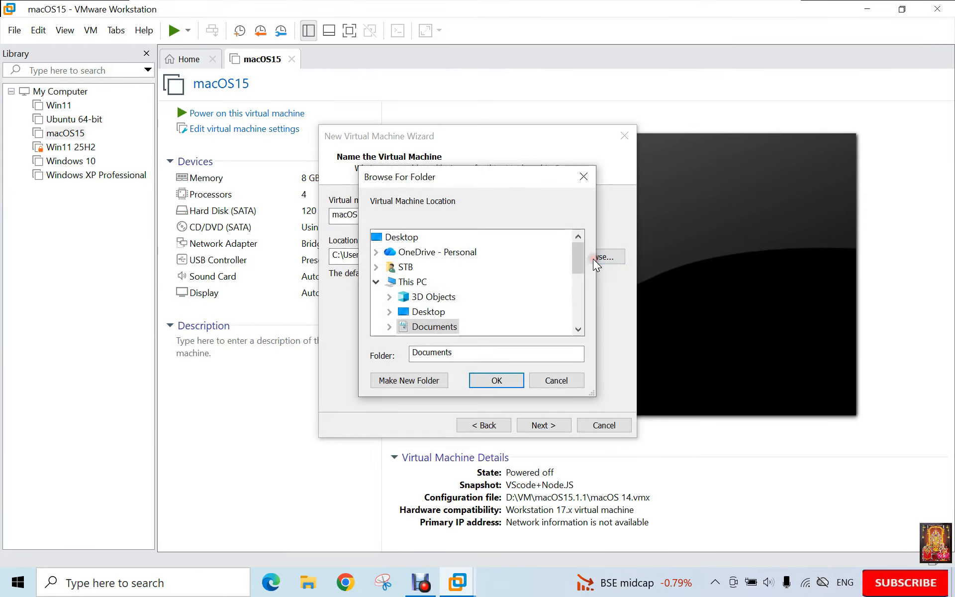
pyautogui.moveTo(584, 252); pyautogui.dragTo(578, 302)
pyautogui.doubleClick(401, 318)
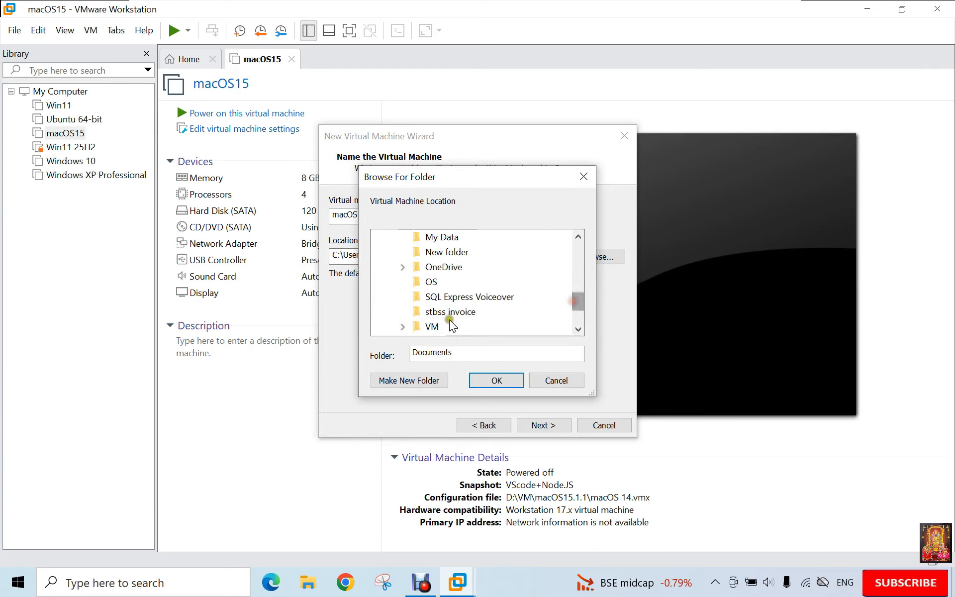
pyautogui.doubleClick(438, 326)
pyautogui.click(405, 383)
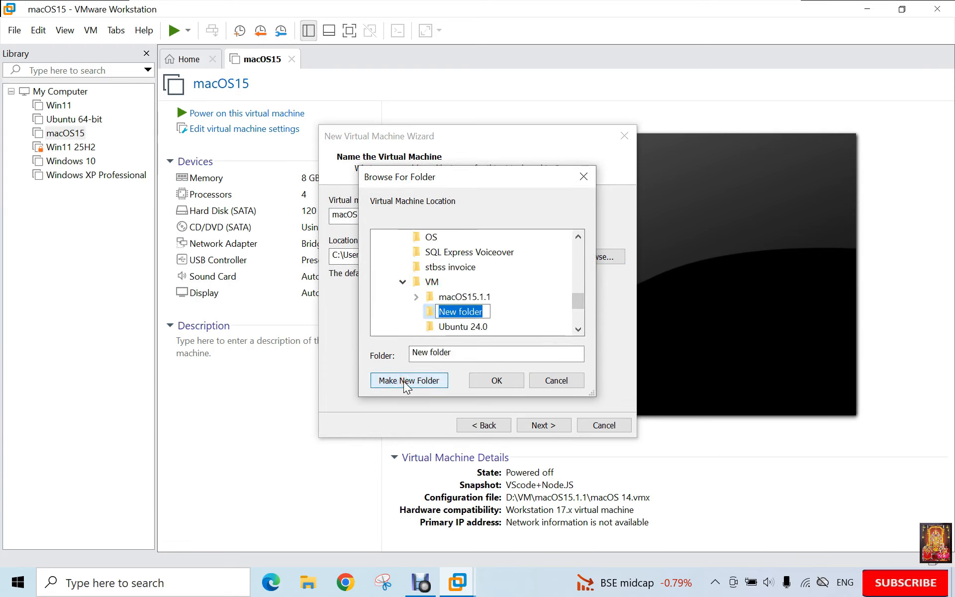
pyautogui.write('macOS 26.5')
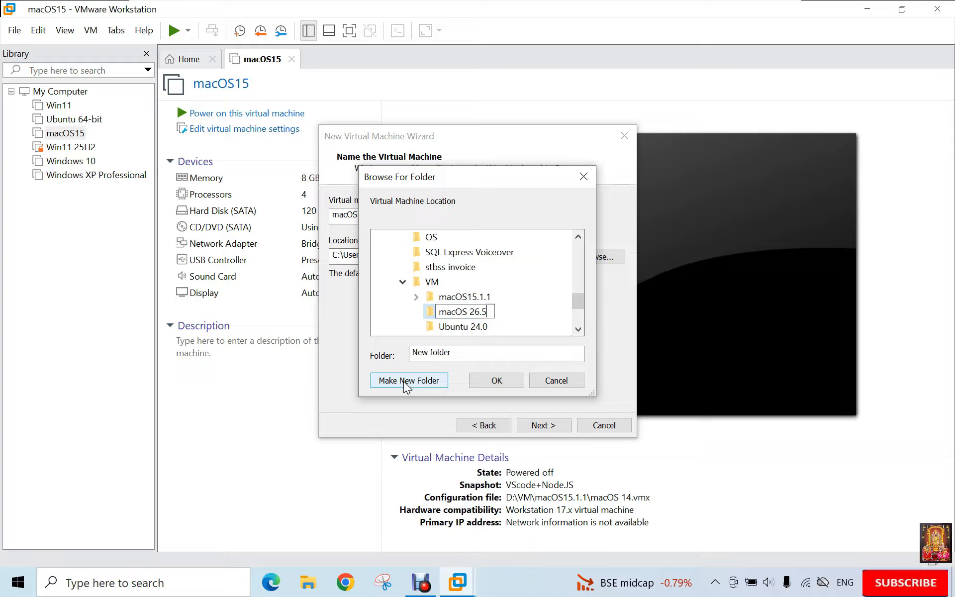
pyautogui.click(503, 308)
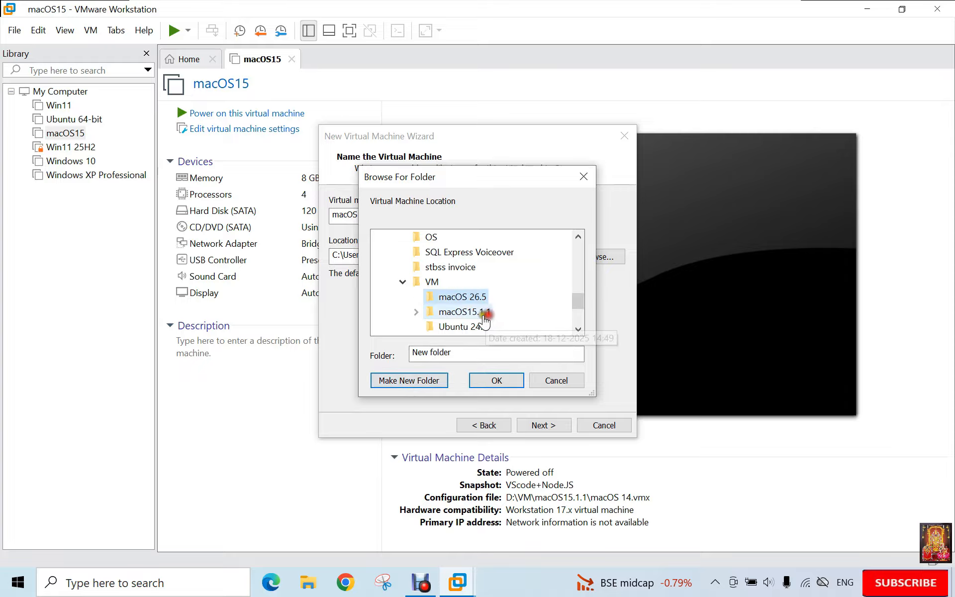
pyautogui.click(496, 381)
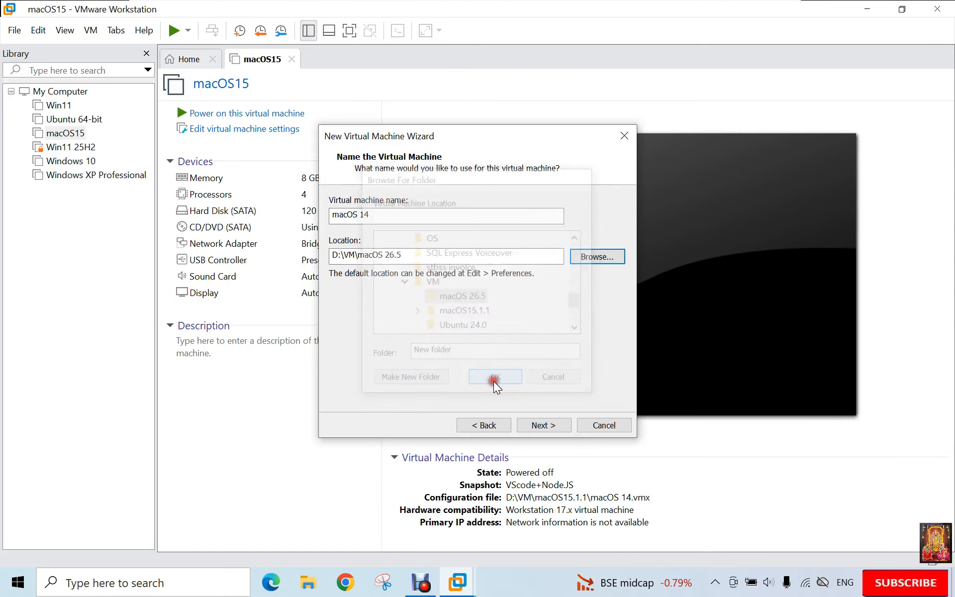
# - Accept the 80 GB split virtual disk and go to Customize Hardware
pyautogui.click(541, 424)
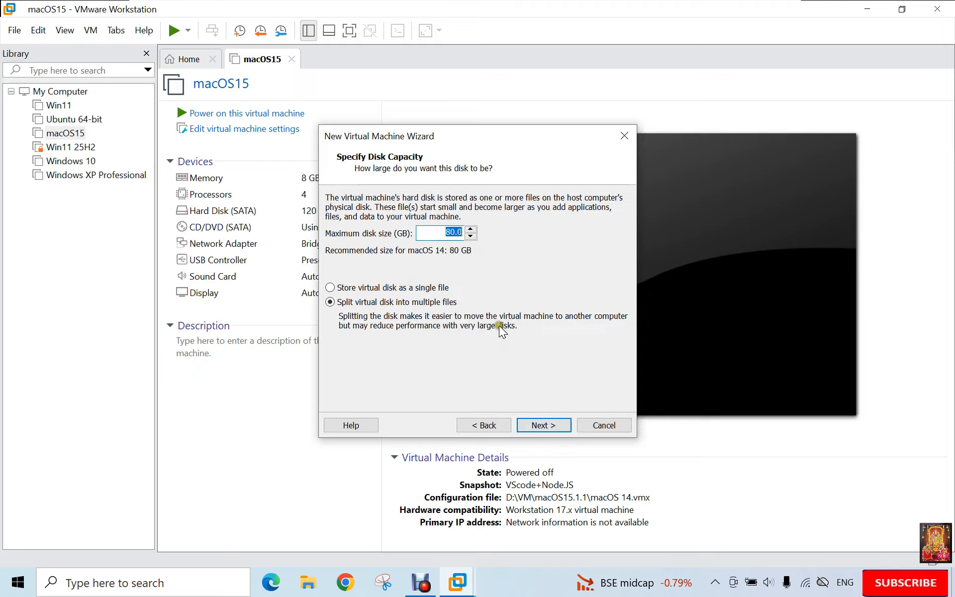
pyautogui.click(541, 425)
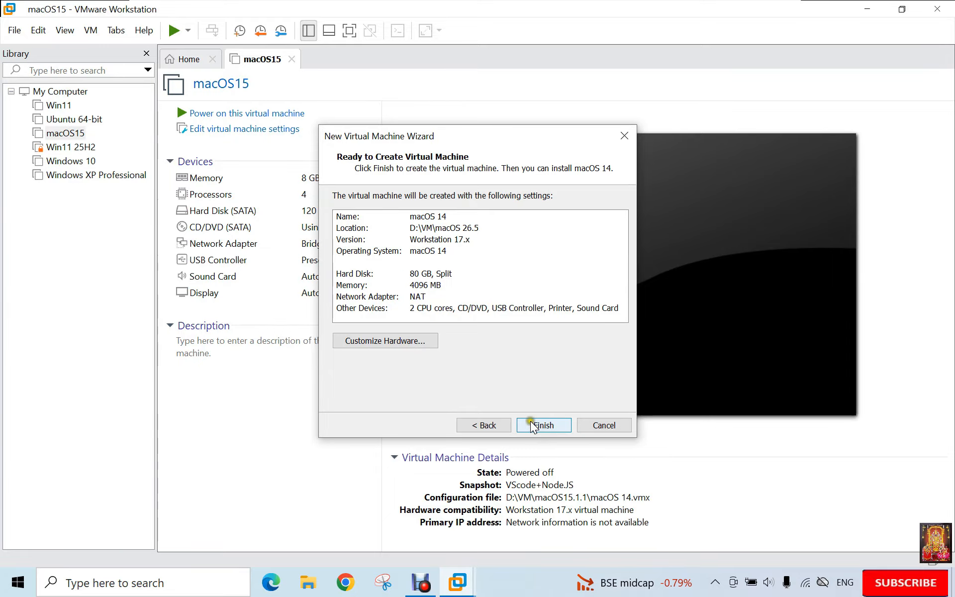
pyautogui.click(370, 342)
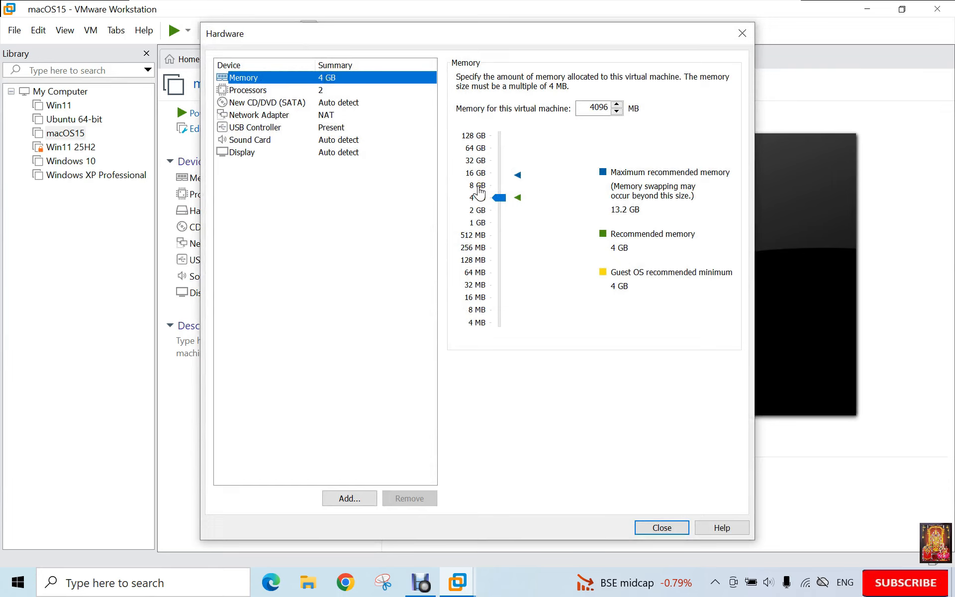
# - Set the machine's memory to 8 GB and the number of processors to 2
pyautogui.click(479, 186)
pyautogui.click(262, 92)
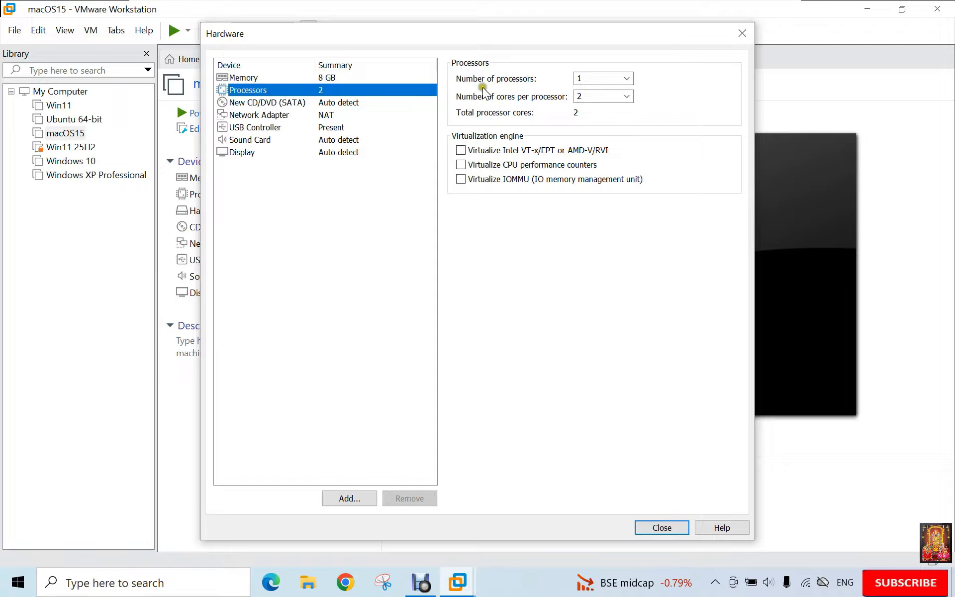
pyautogui.click(628, 78)
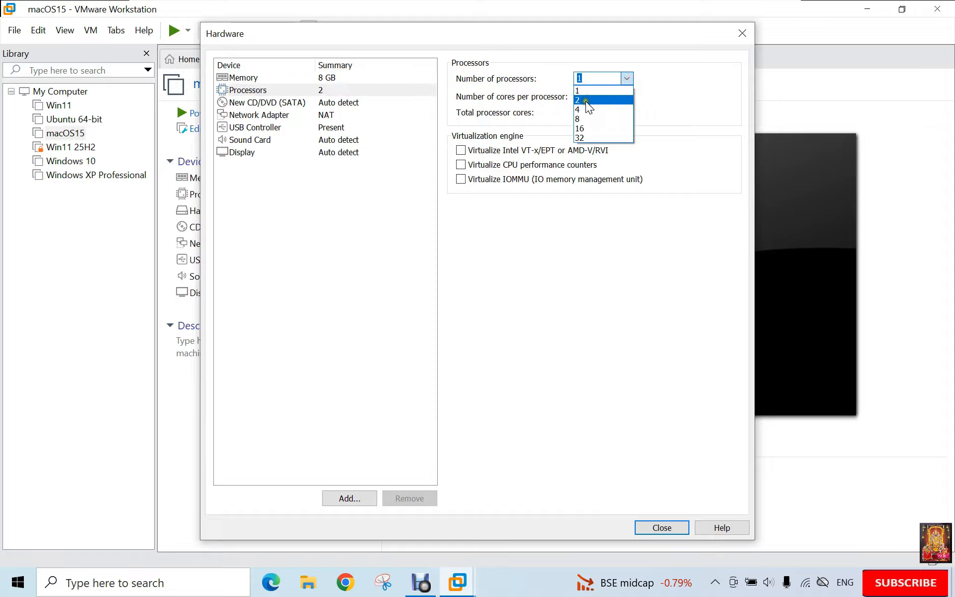
pyautogui.click(586, 100)
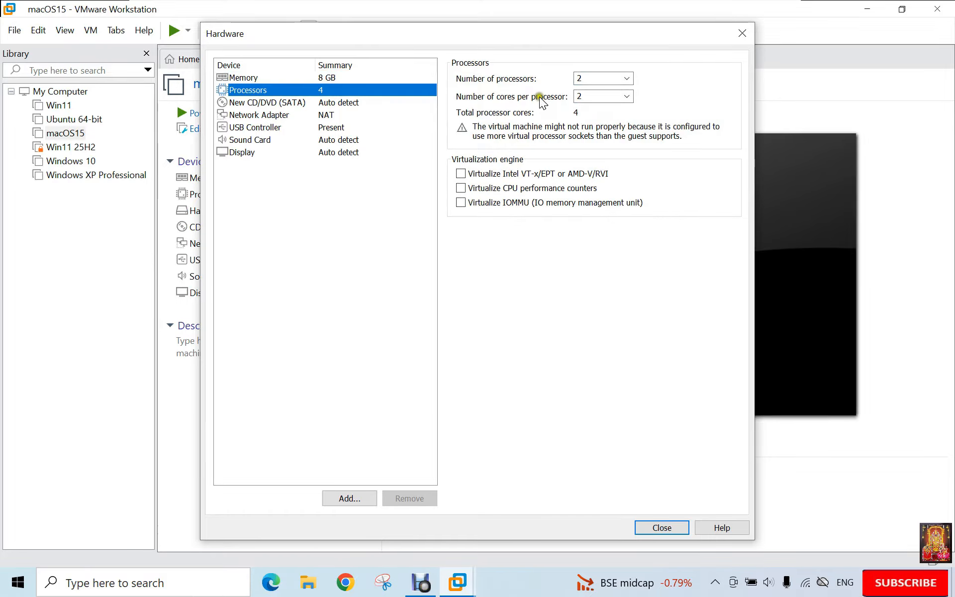
pyautogui.click(276, 103)
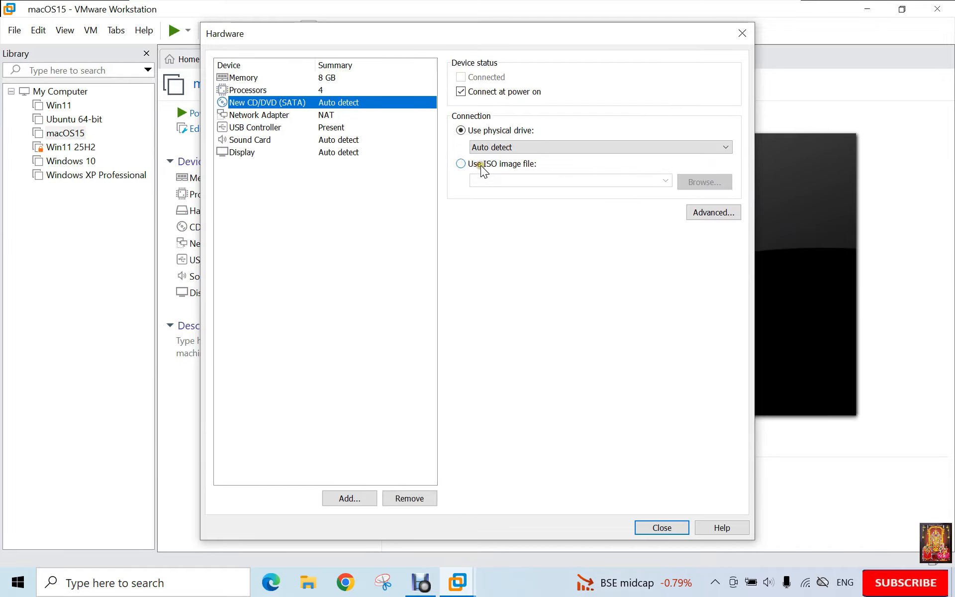
# - Point the CD/DVD (SATA) drive at the ISO image D:\OS\Tahoe 26.5.iso
pyautogui.click(461, 163)
pyautogui.click(688, 181)
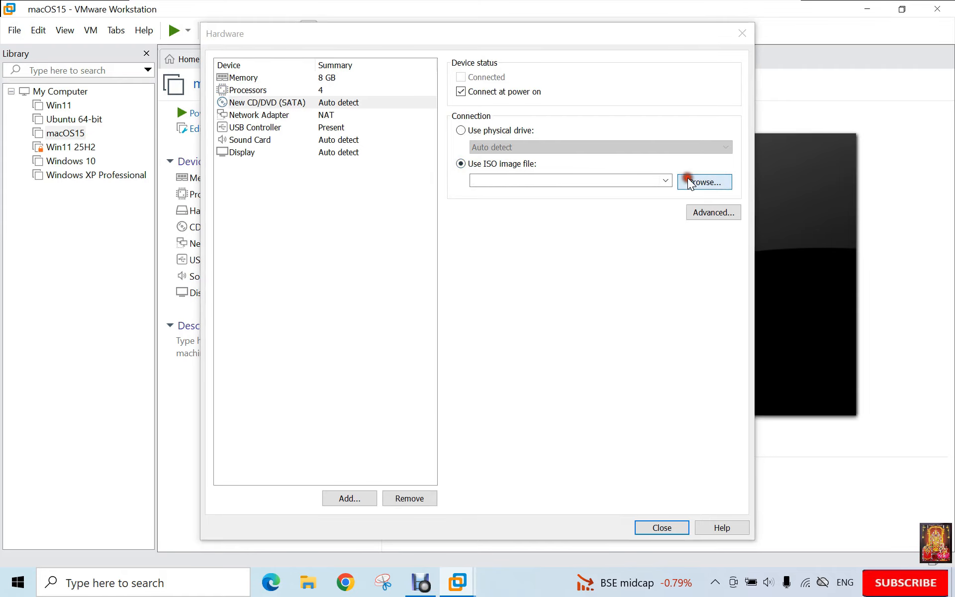
pyautogui.click(295, 321)
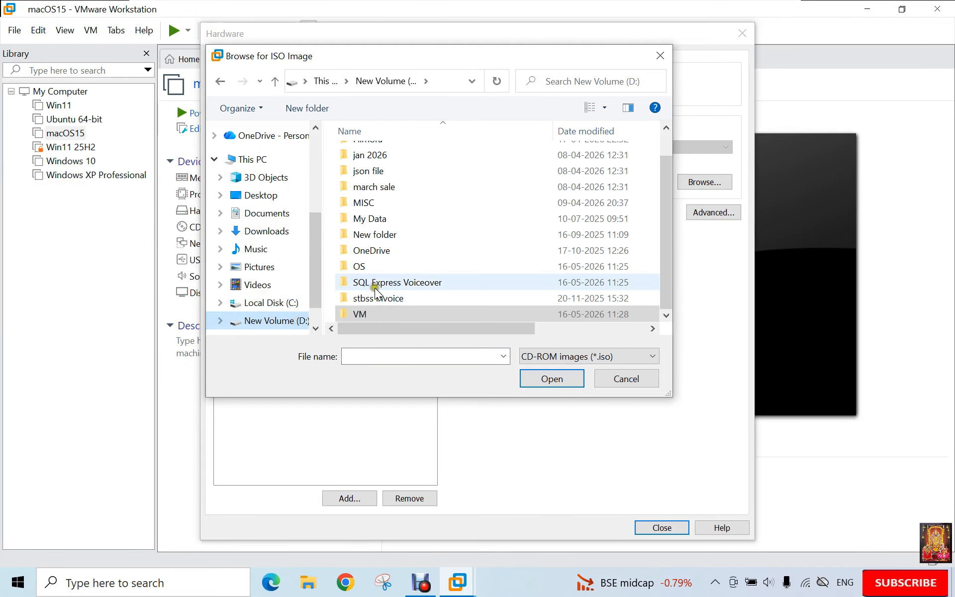
pyautogui.doubleClick(371, 264)
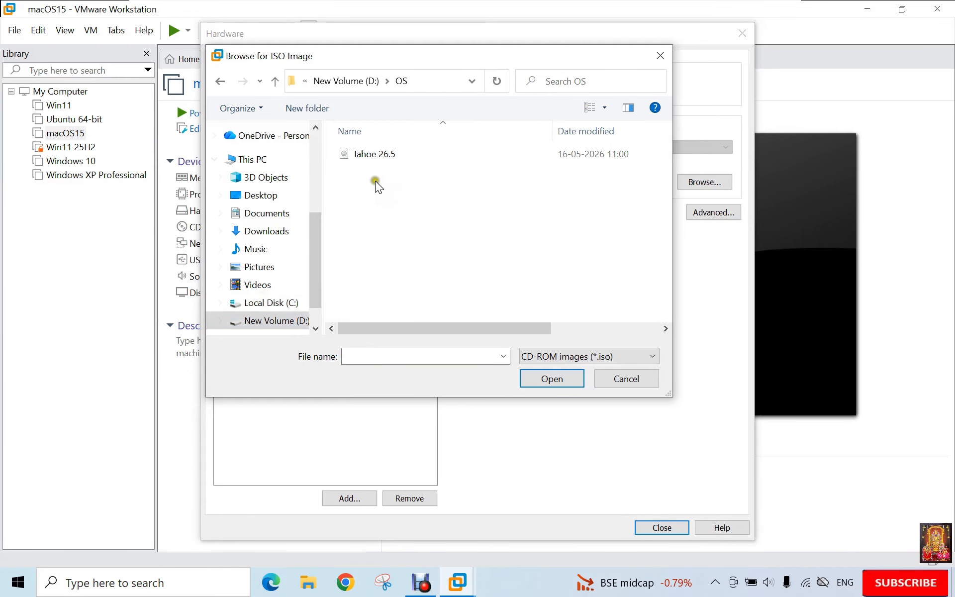
pyautogui.click(369, 158)
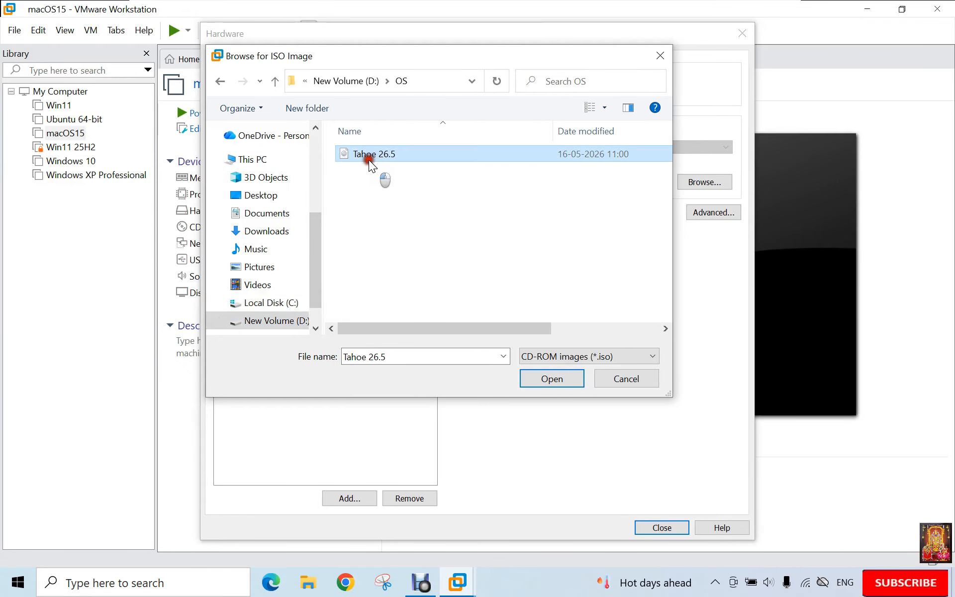
pyautogui.click(544, 376)
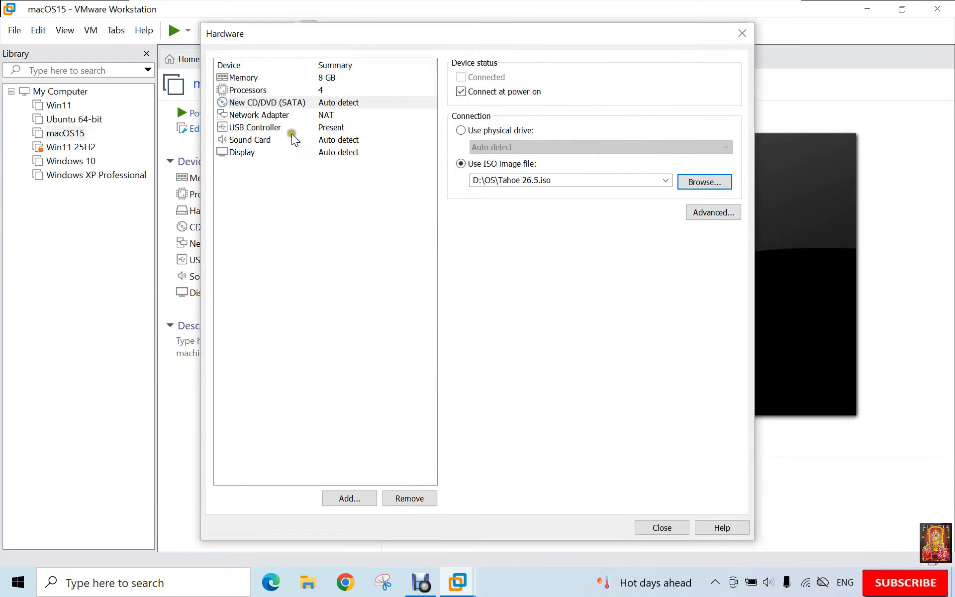
pyautogui.click(274, 116)
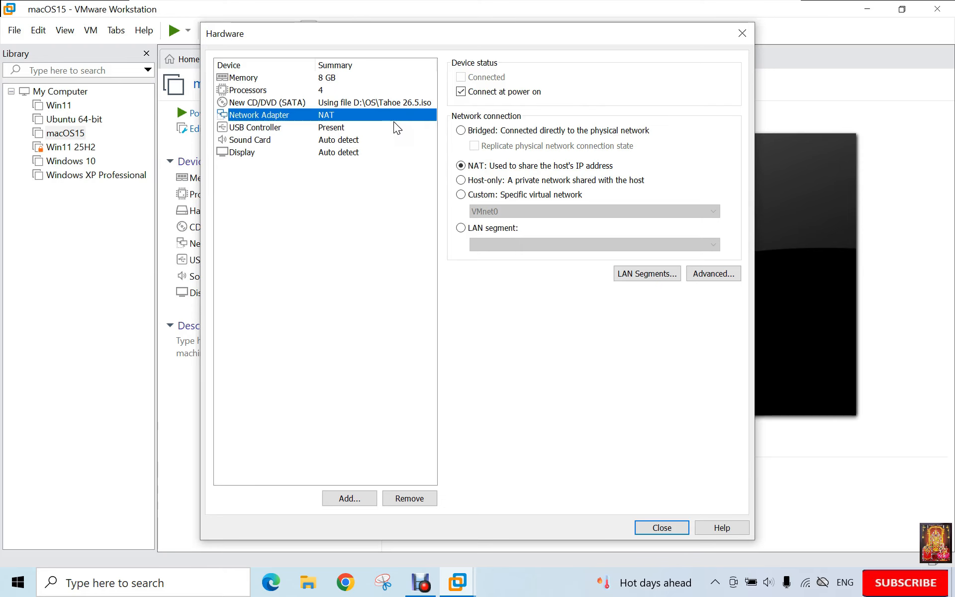
# - Finish the wizard and rename the library entry from 'macOS 14' to 'macOS 26.5'
pyautogui.click(649, 528)
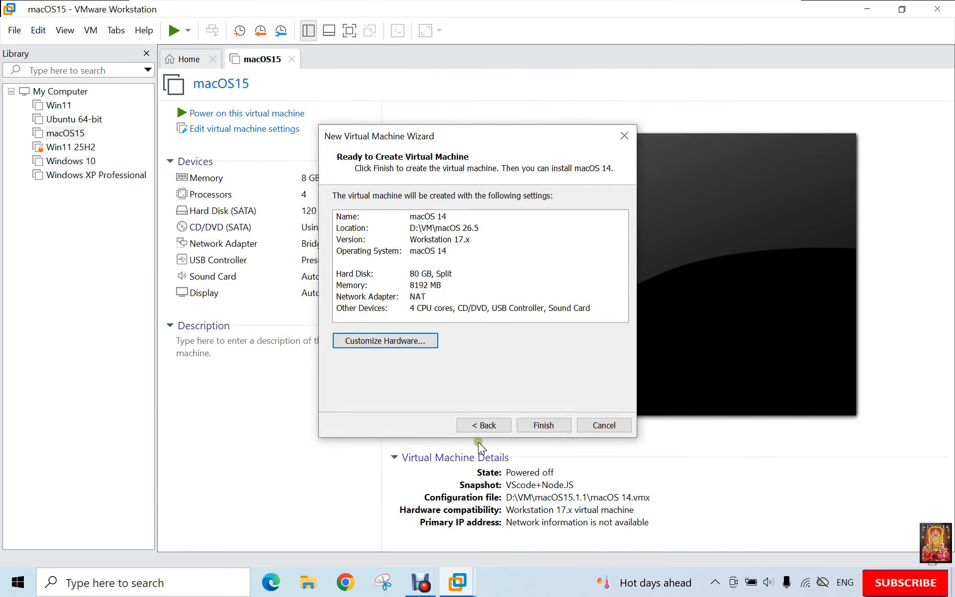
pyautogui.click(549, 421)
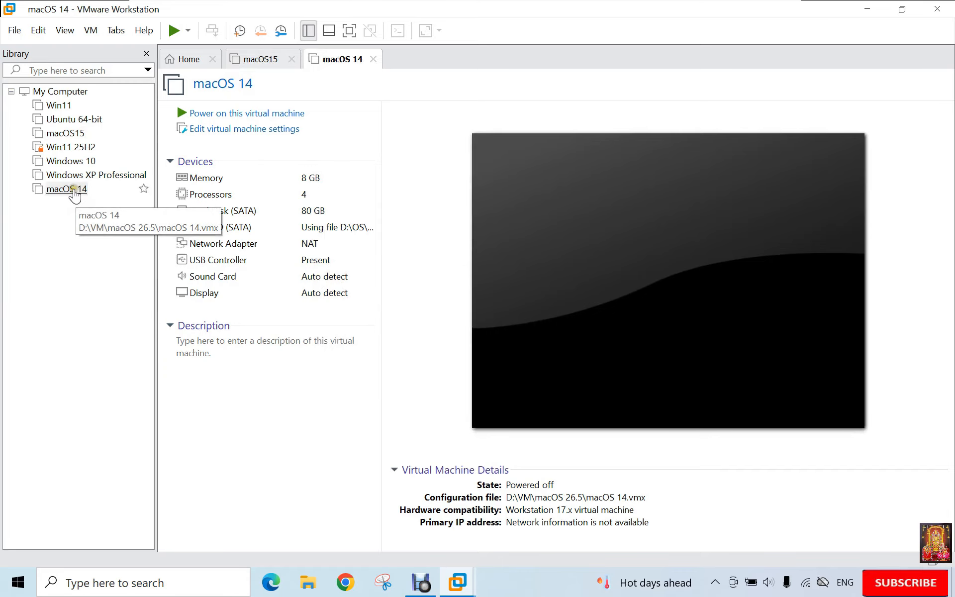
pyautogui.rightClick(73, 190)
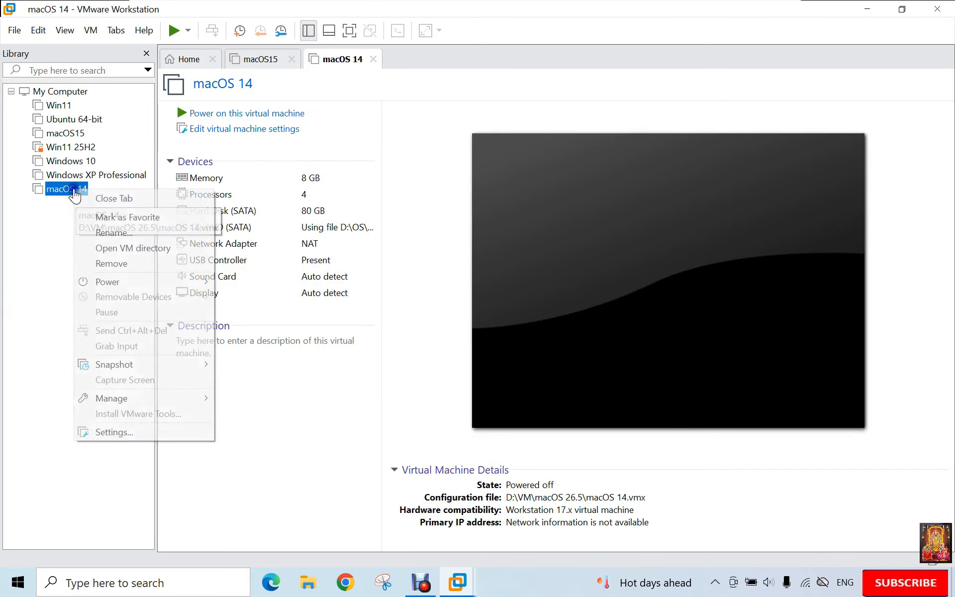
pyautogui.click(116, 233)
pyautogui.press('End')
pyautogui.press('BackSpace')
pyautogui.press('BackSpace')
pyautogui.write('2')
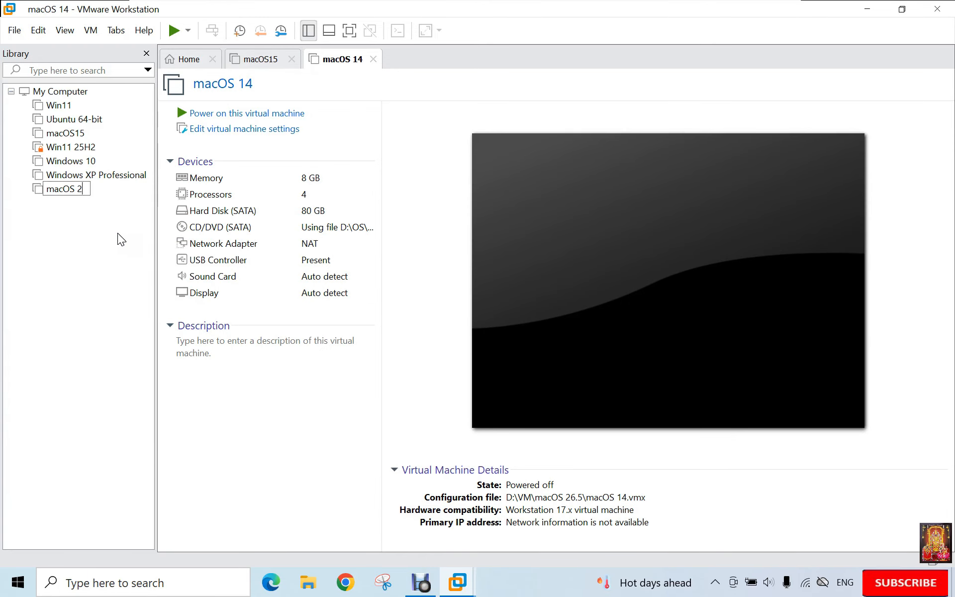
pyautogui.write('6.5')
pyautogui.click(110, 234)
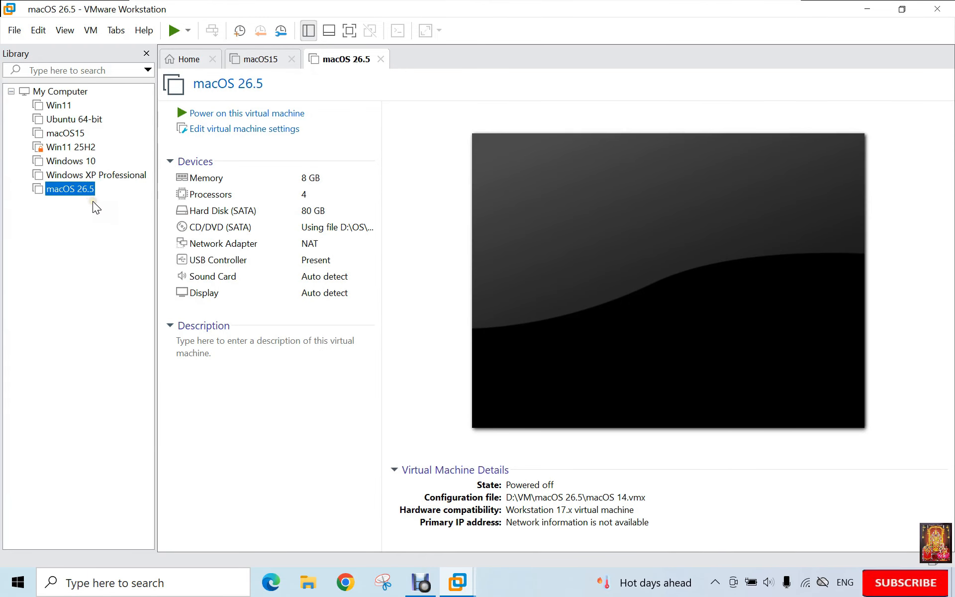
# - Power on the macOS 26.5 machine full screen and pick English (India) as installer language
pyautogui.click(255, 117)
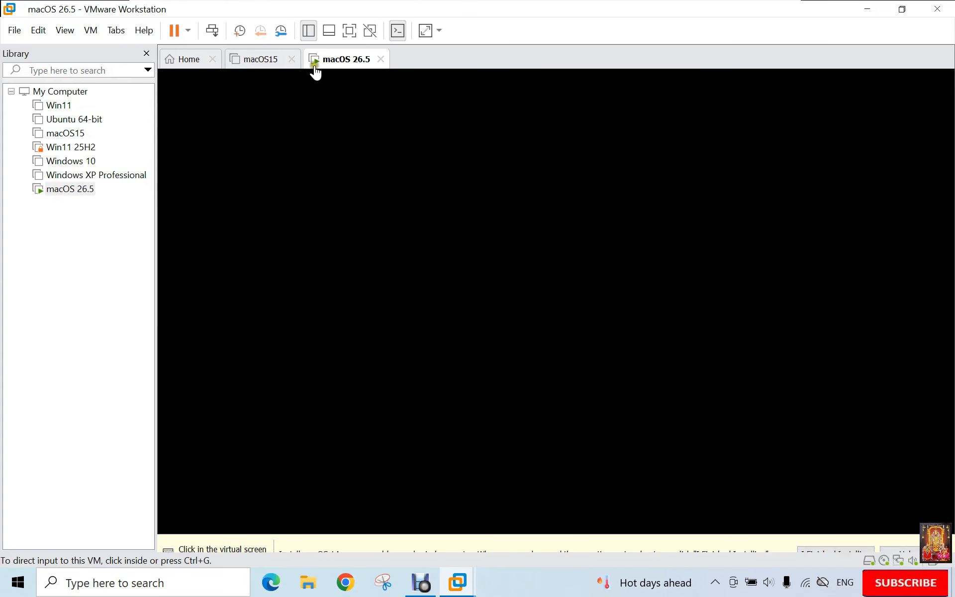
pyautogui.click(348, 32)
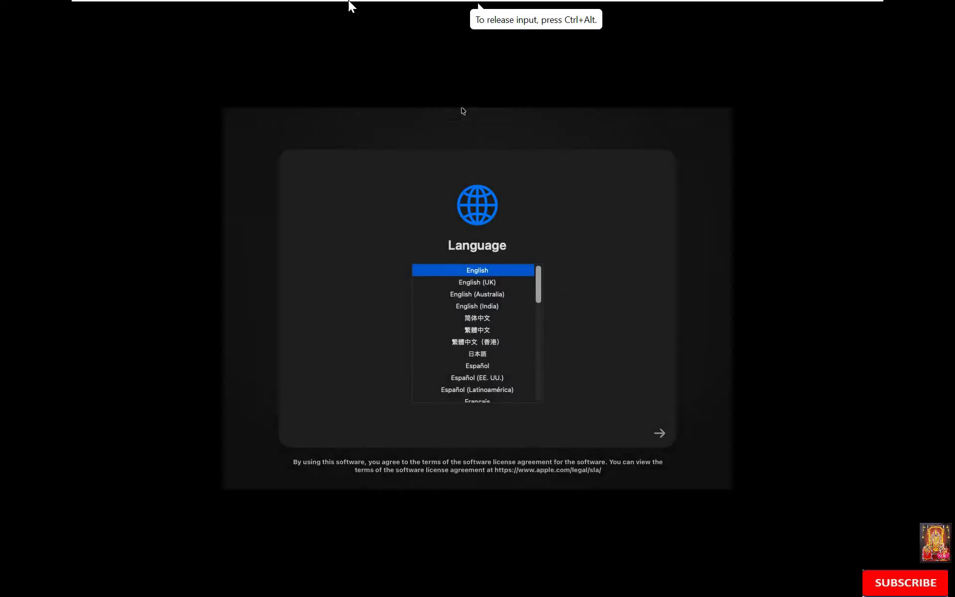
pyautogui.moveTo(350, 5)
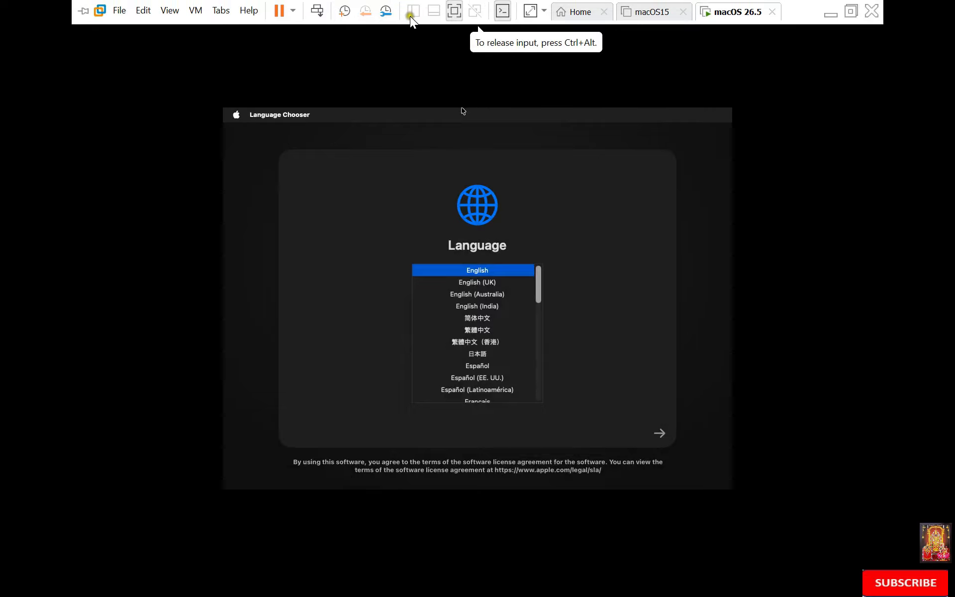
pyautogui.click(530, 11)
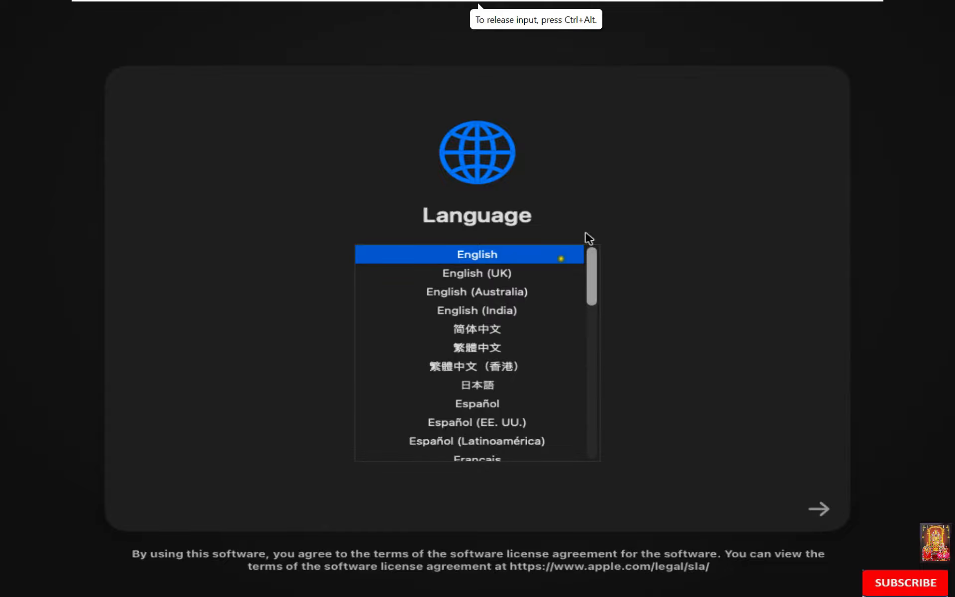
pyautogui.click(486, 311)
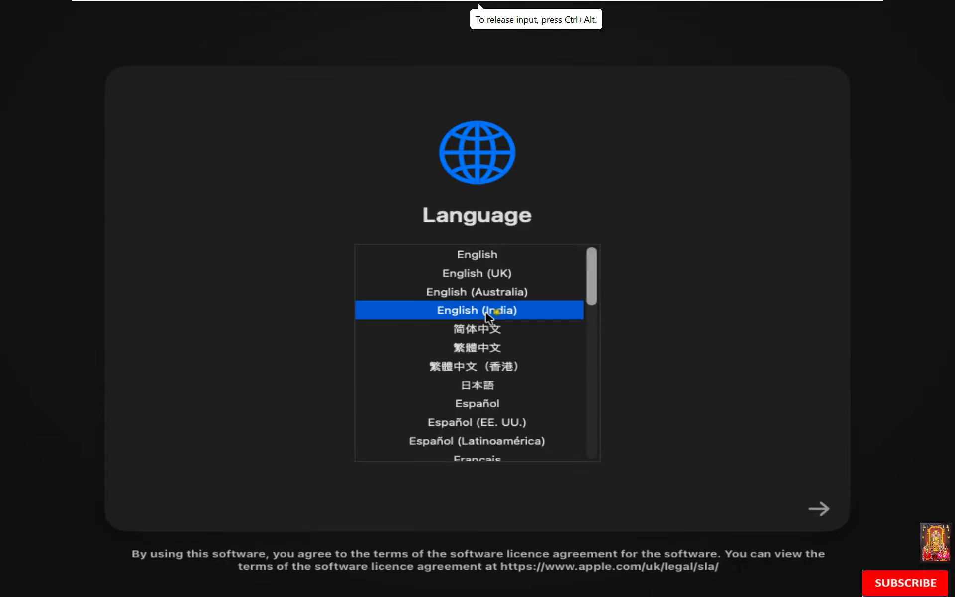
# - Continue past the language screen and launch Disk Utility from macOS Recovery
pyautogui.click(821, 511)
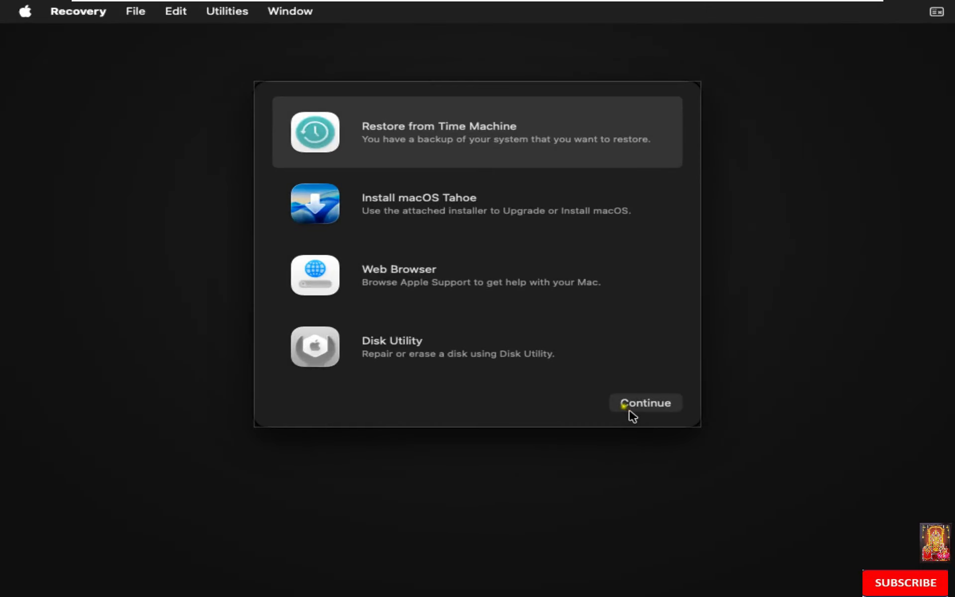
pyautogui.click(403, 356)
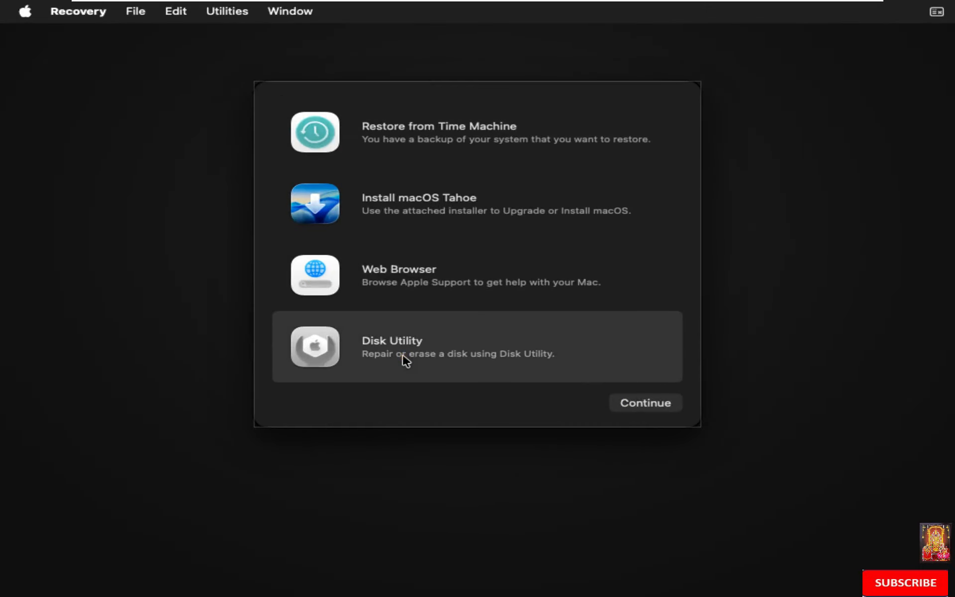
pyautogui.click(633, 402)
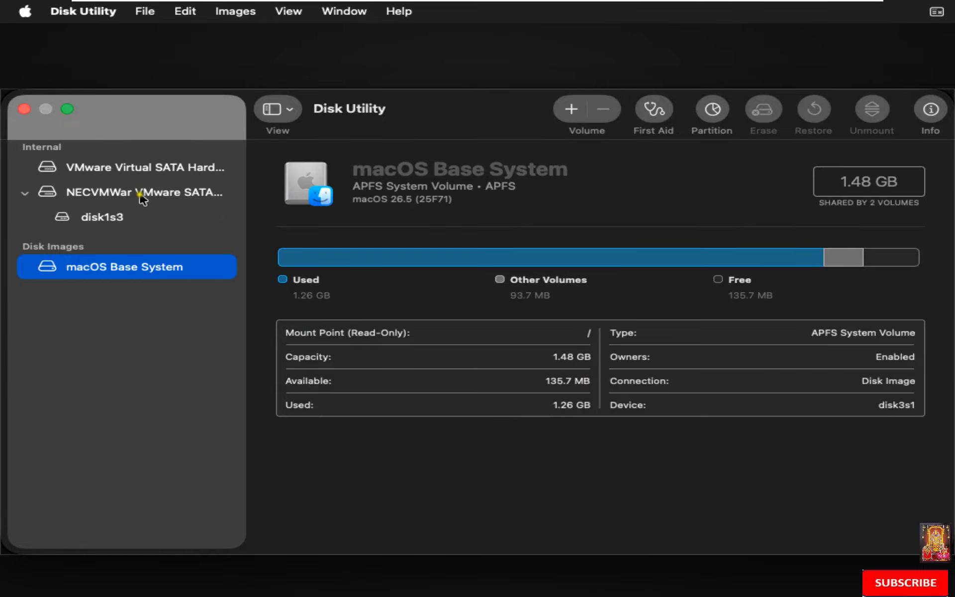
# - Erase the VMware virtual SATA drive as APFS disk 'macHD', then quit Disk Utility
pyautogui.click(132, 171)
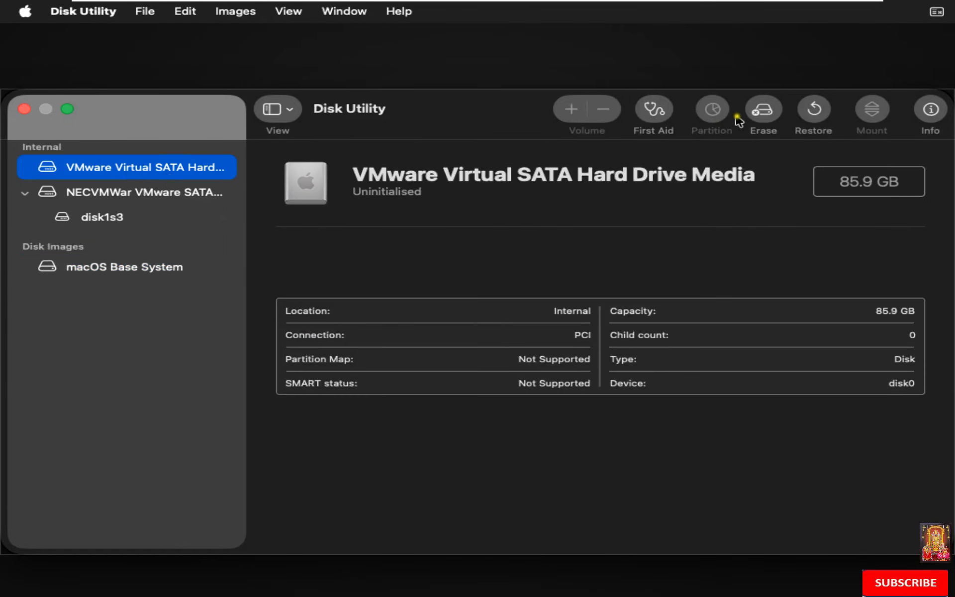
pyautogui.click(758, 117)
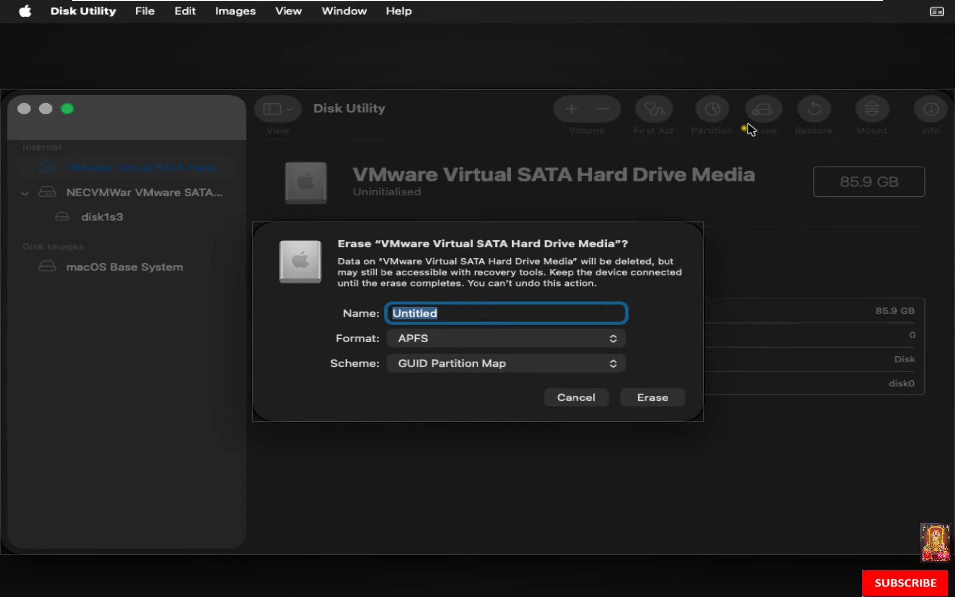
pyautogui.write('macHD')
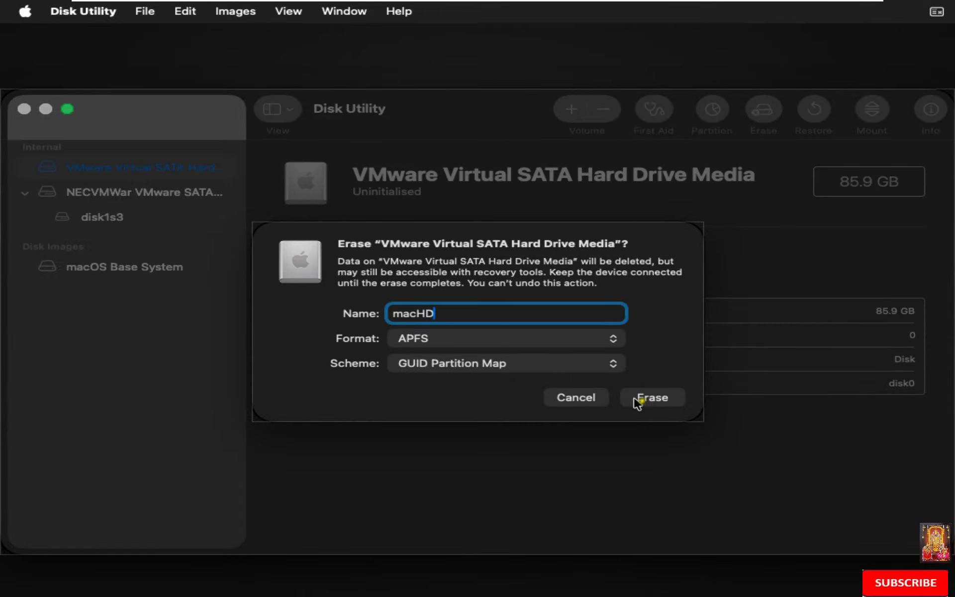
pyautogui.click(652, 398)
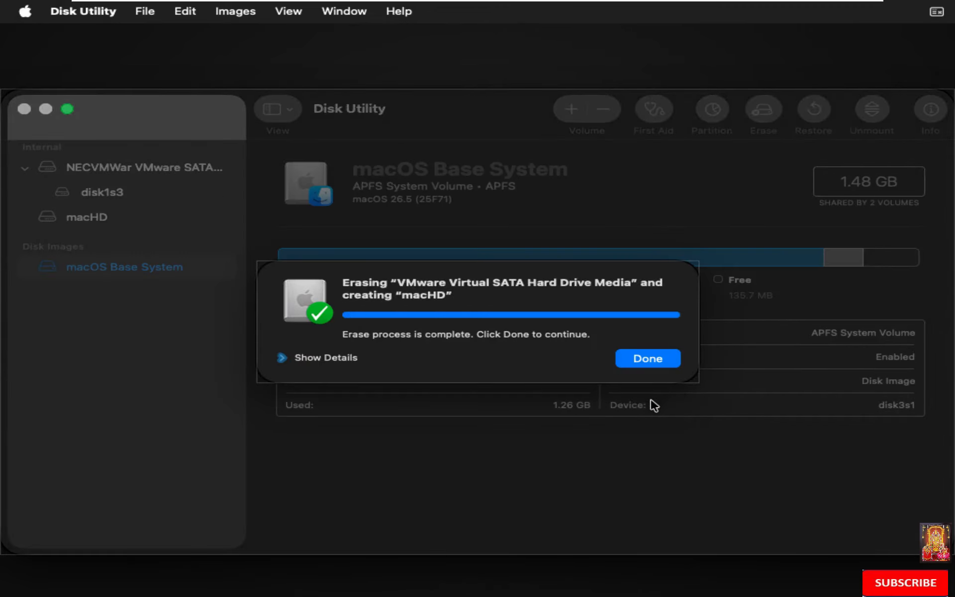
pyautogui.click(645, 365)
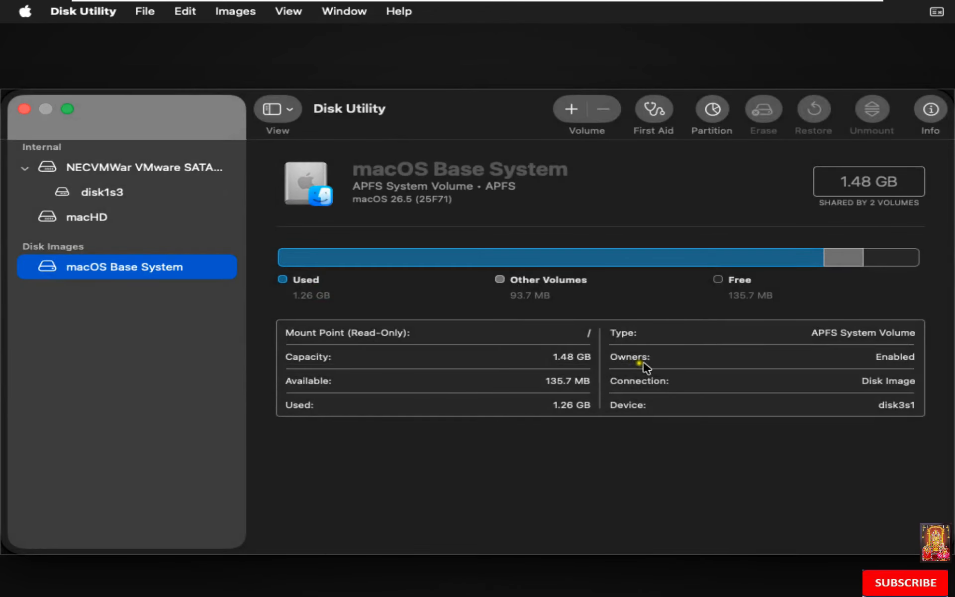
pyautogui.click(93, 10)
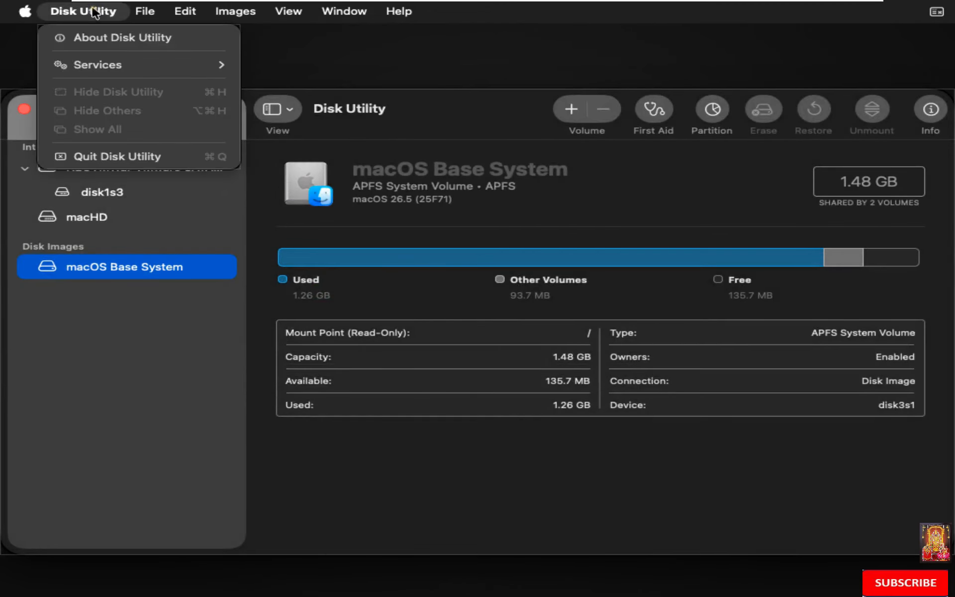
pyautogui.click(117, 158)
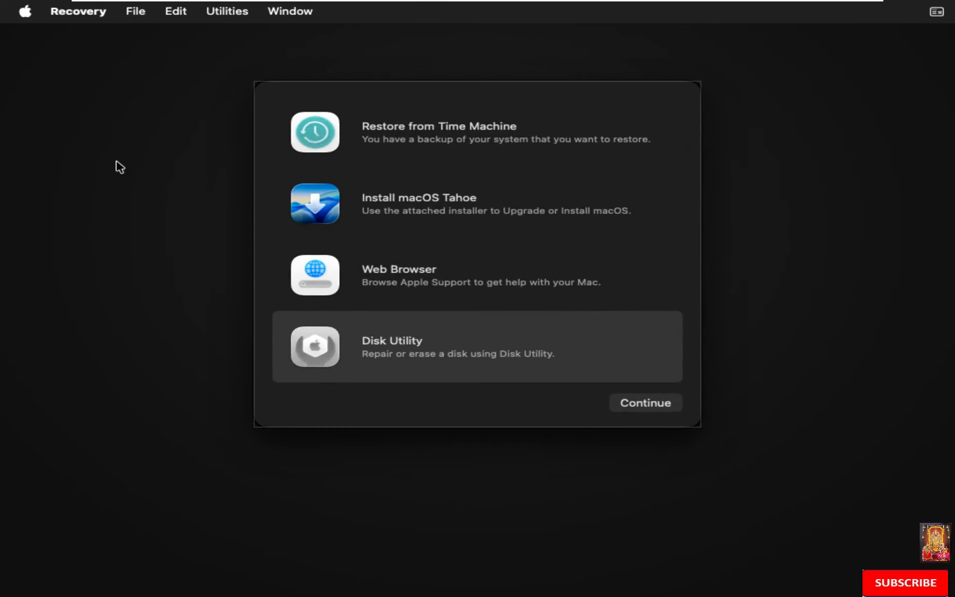
# - Run Install macOS Tahoe, agree to the licence, and install it onto the macHD disk
pyautogui.click(412, 205)
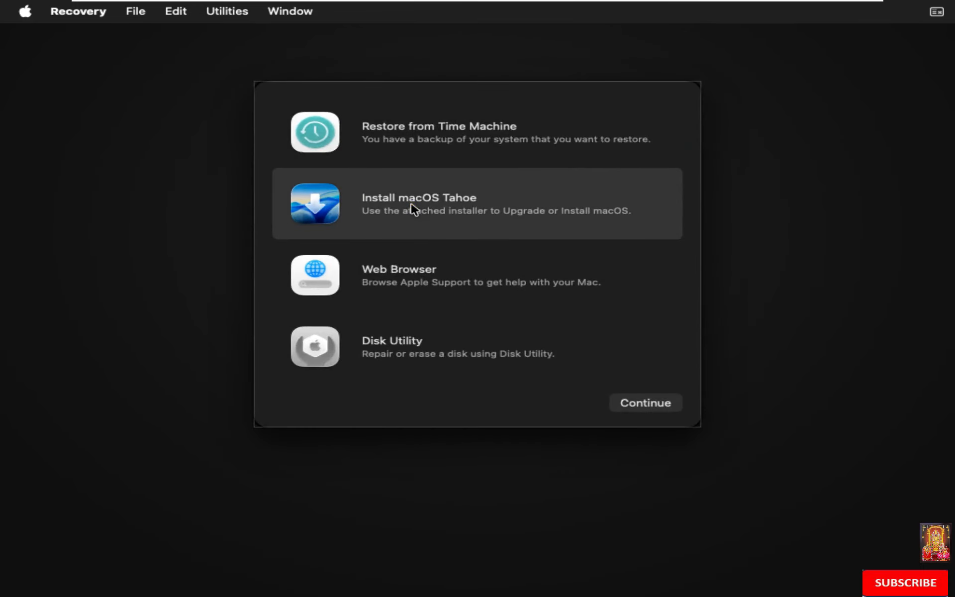
pyautogui.click(643, 404)
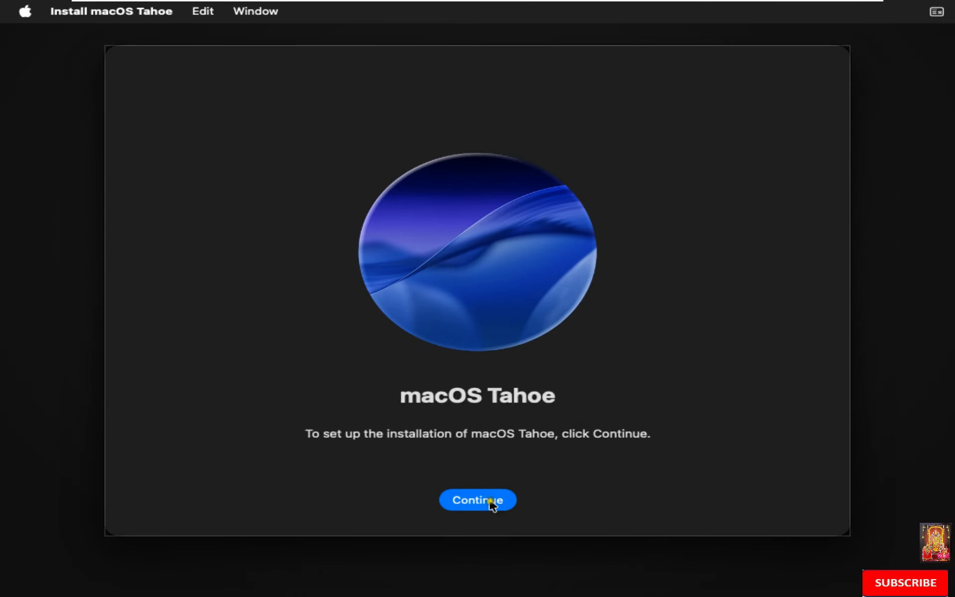
pyautogui.click(490, 500)
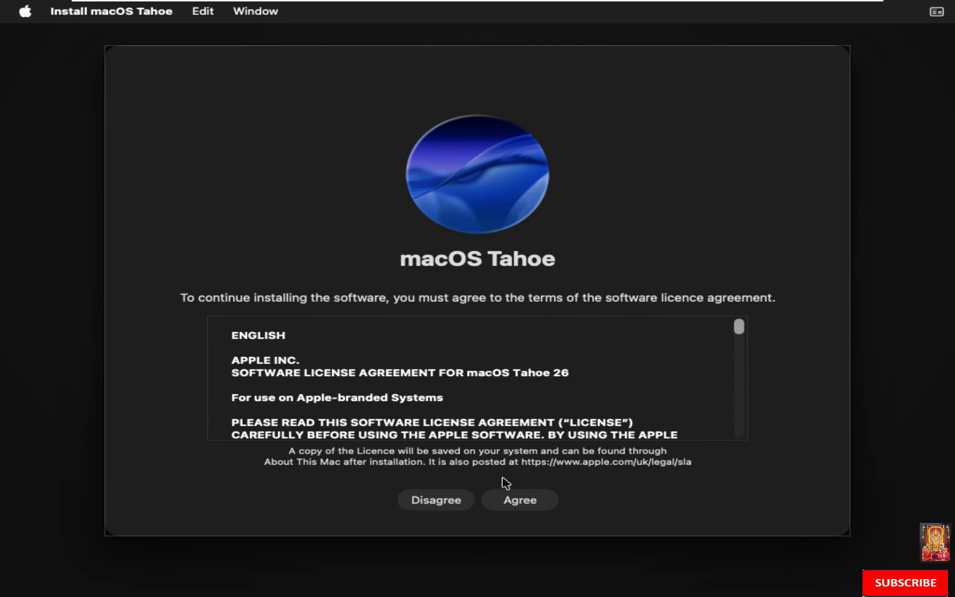
pyautogui.click(523, 508)
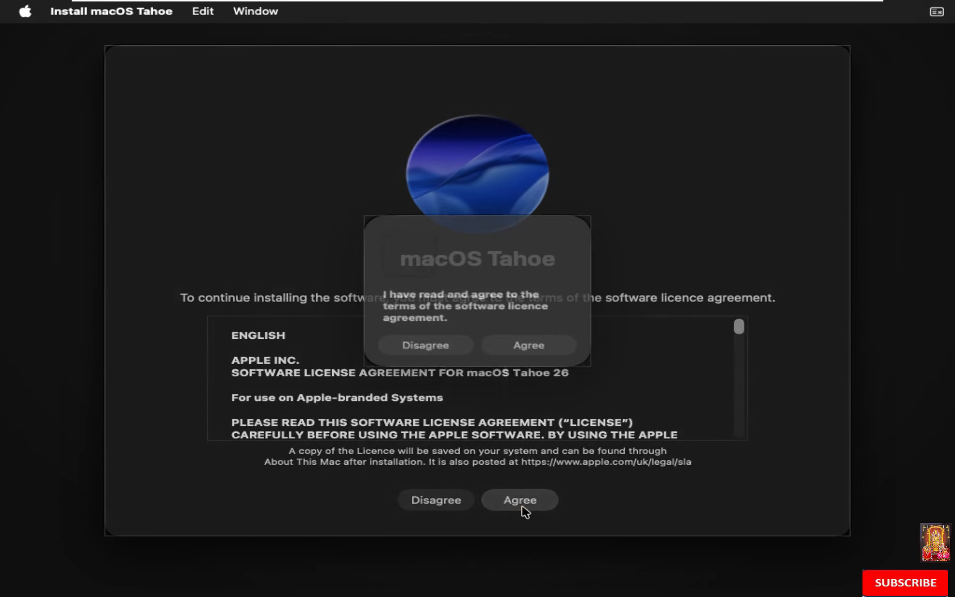
pyautogui.click(530, 350)
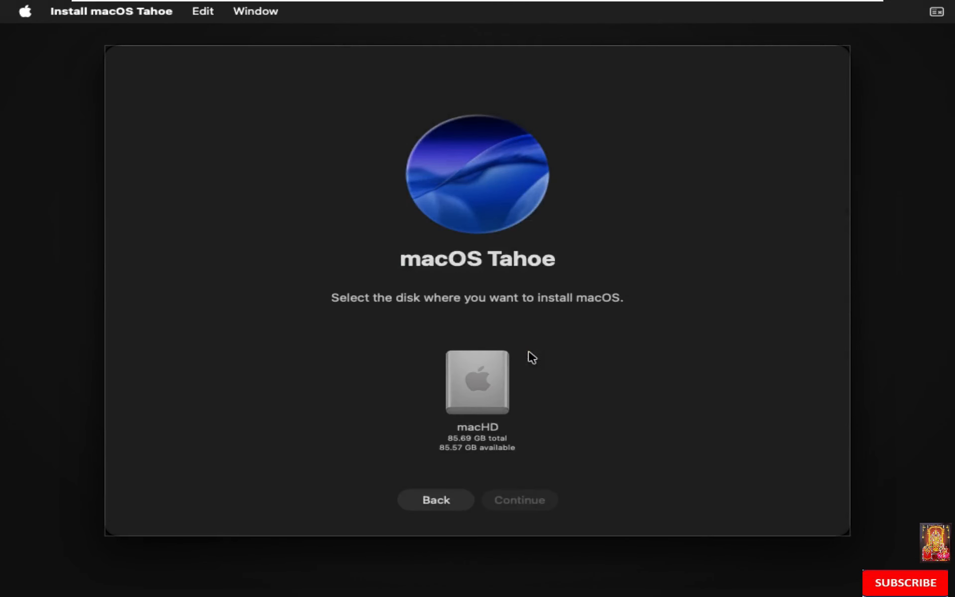
pyautogui.click(490, 392)
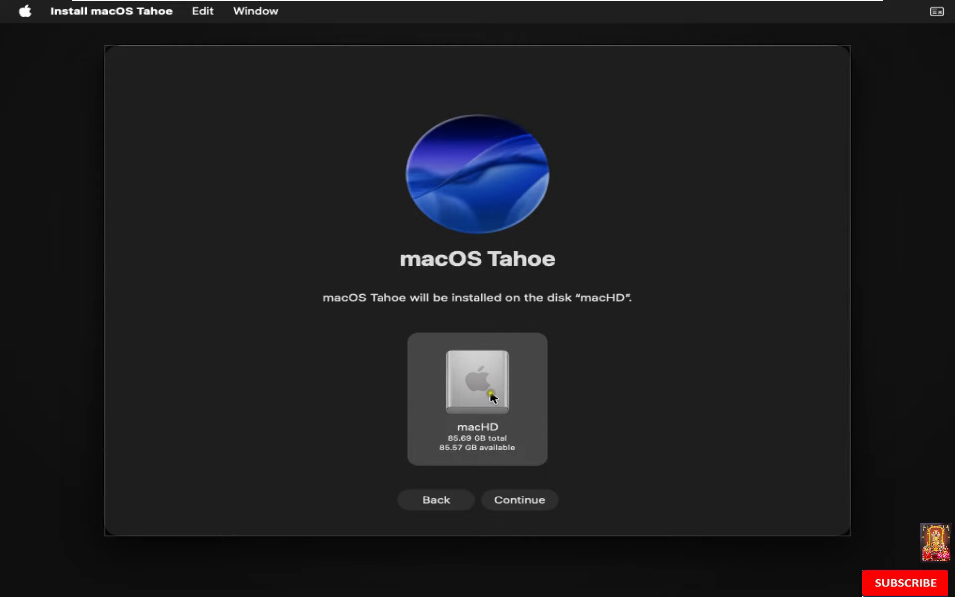
pyautogui.click(530, 500)
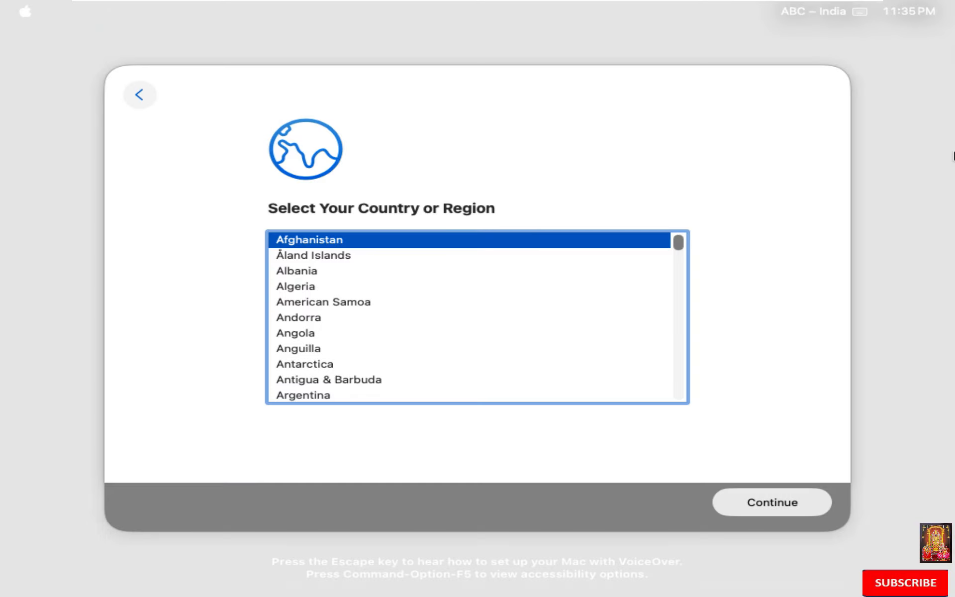
# - Select India as the country and choose to set up the Mac as new
pyautogui.write('in')
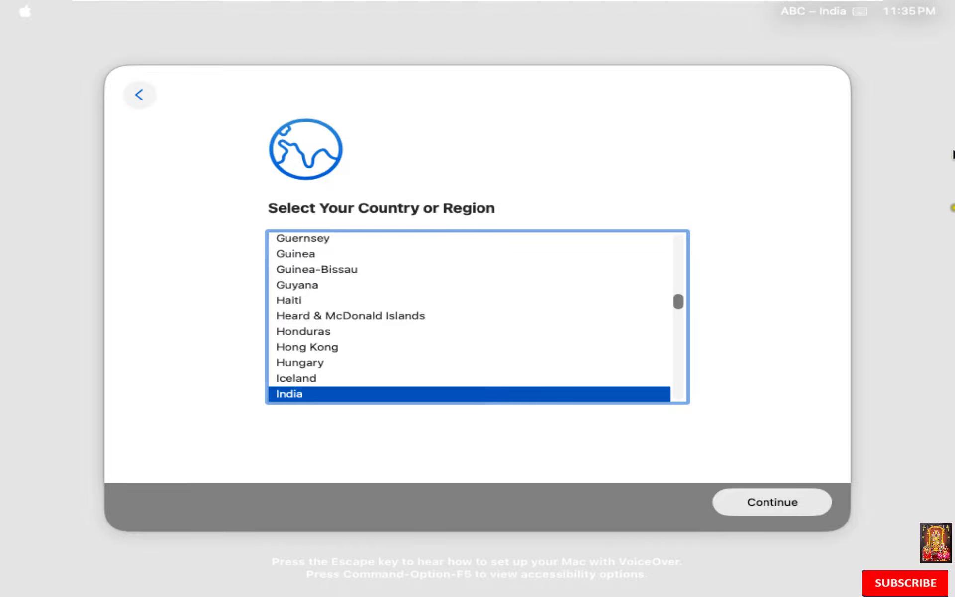
pyautogui.click(779, 497)
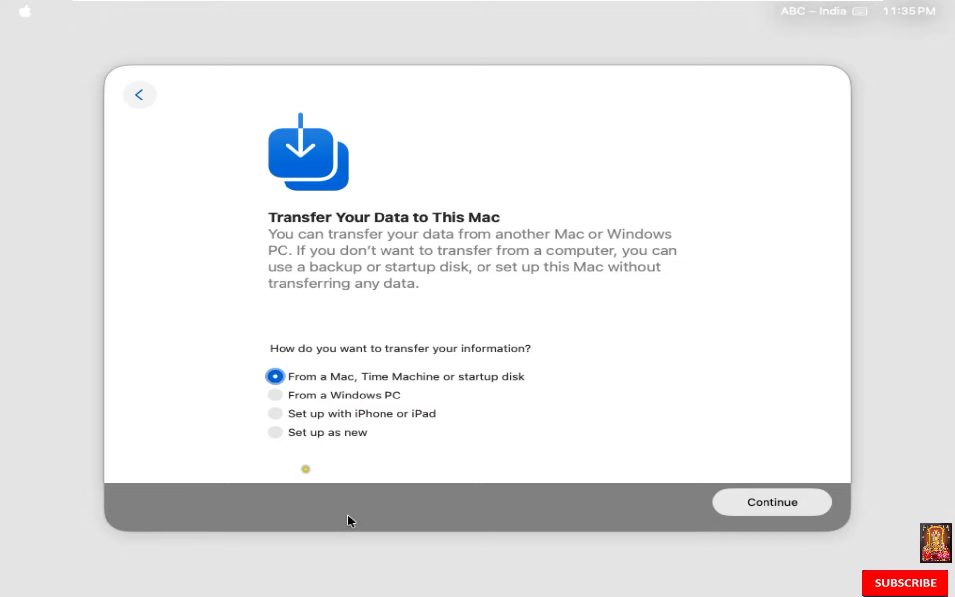
pyautogui.click(275, 433)
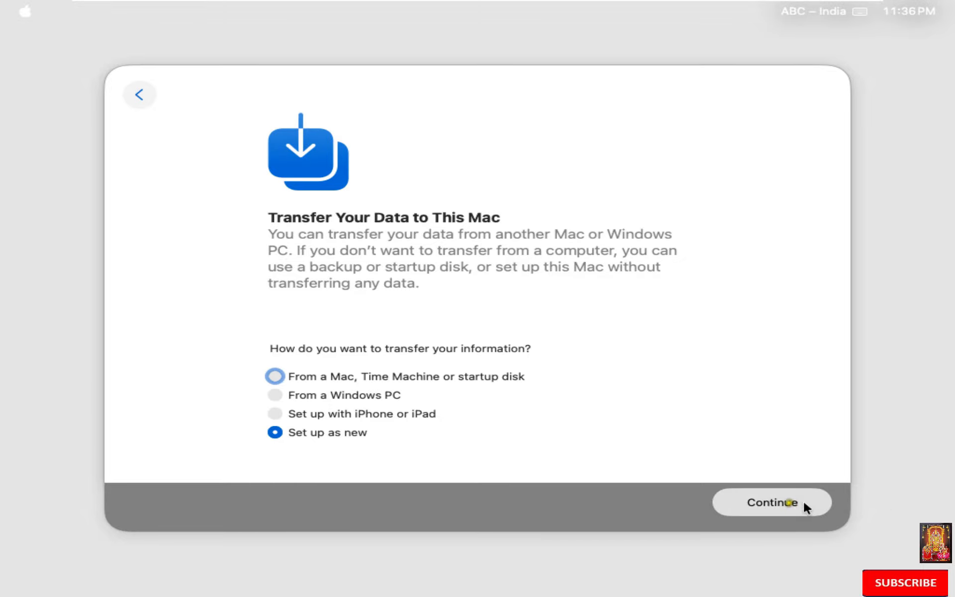
# - Skip data transfer, keep the English (India) language settings, and decline accessibility features
pyautogui.click(788, 502)
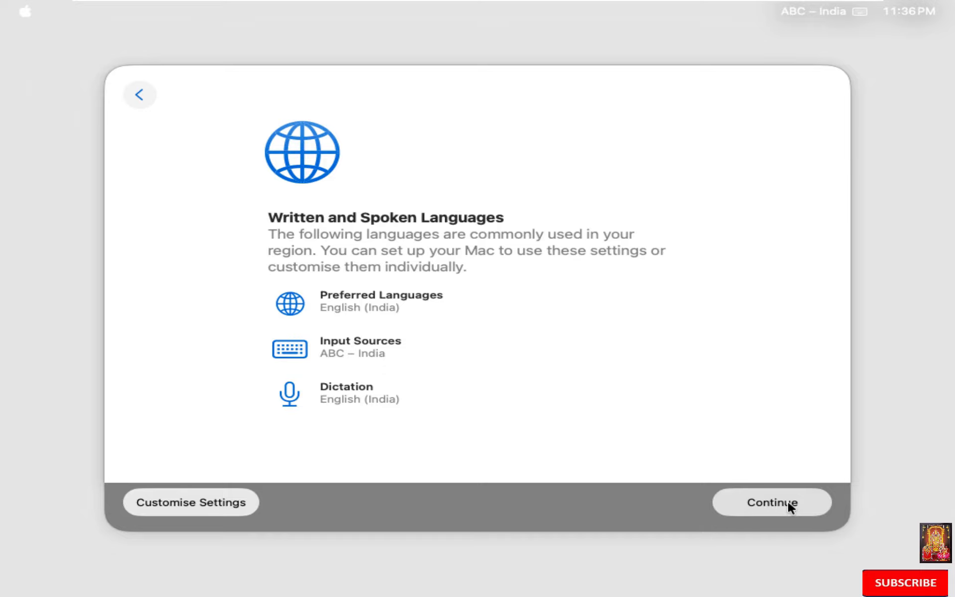
pyautogui.click(788, 502)
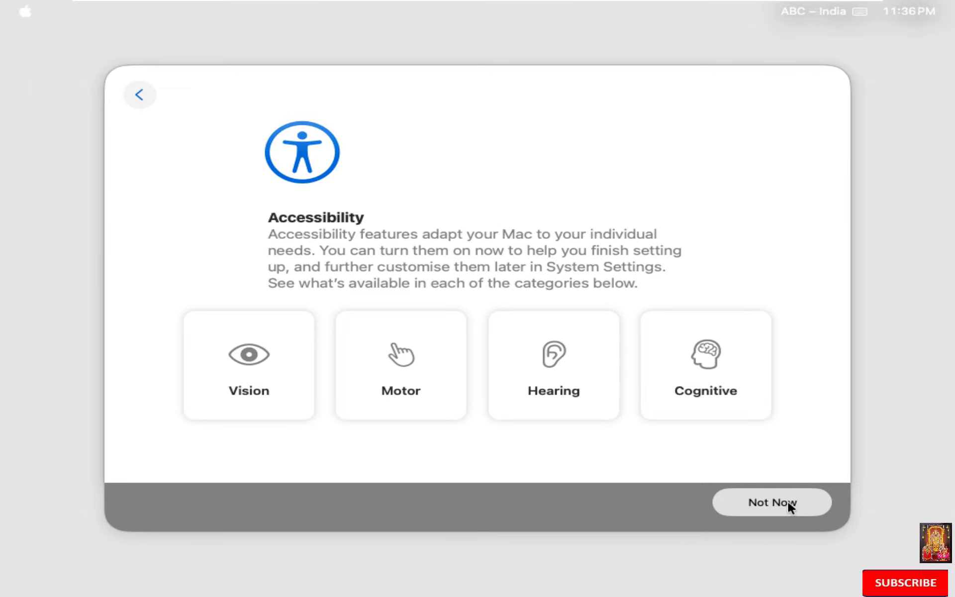
pyautogui.click(788, 504)
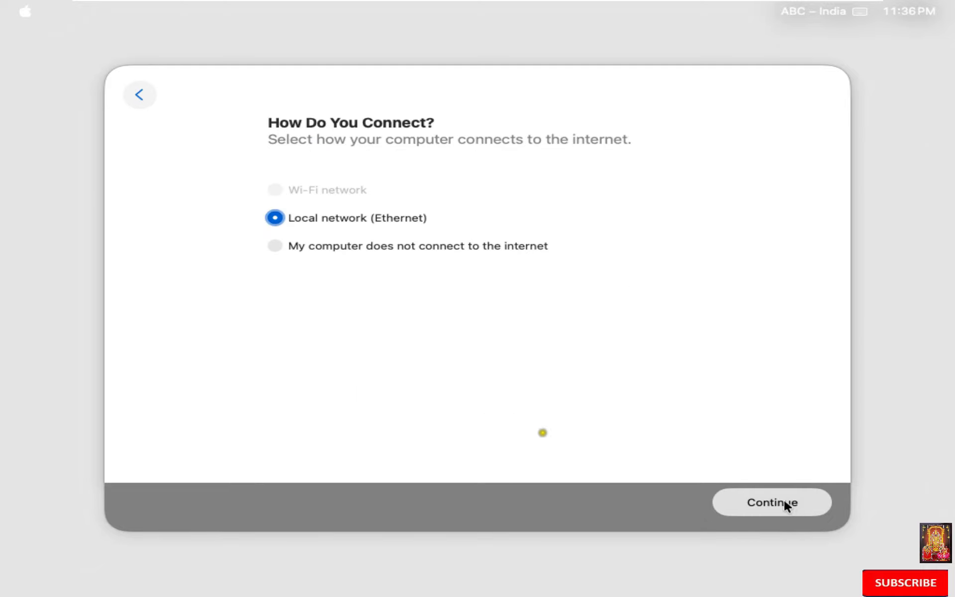
# - Choose 'My computer does not connect to the internet', confirm it, and pass Data & Privacy
pyautogui.click(279, 246)
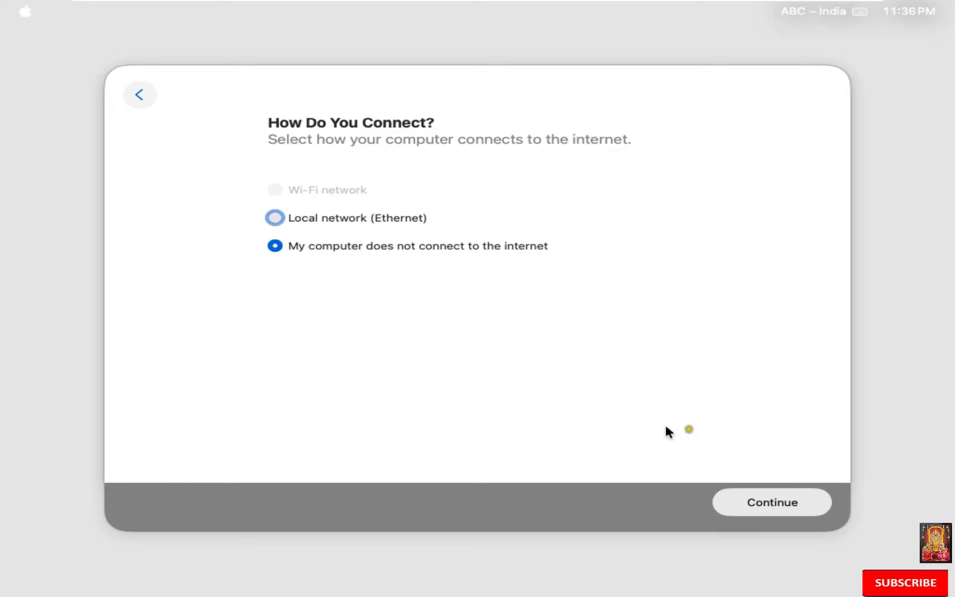
pyautogui.click(767, 503)
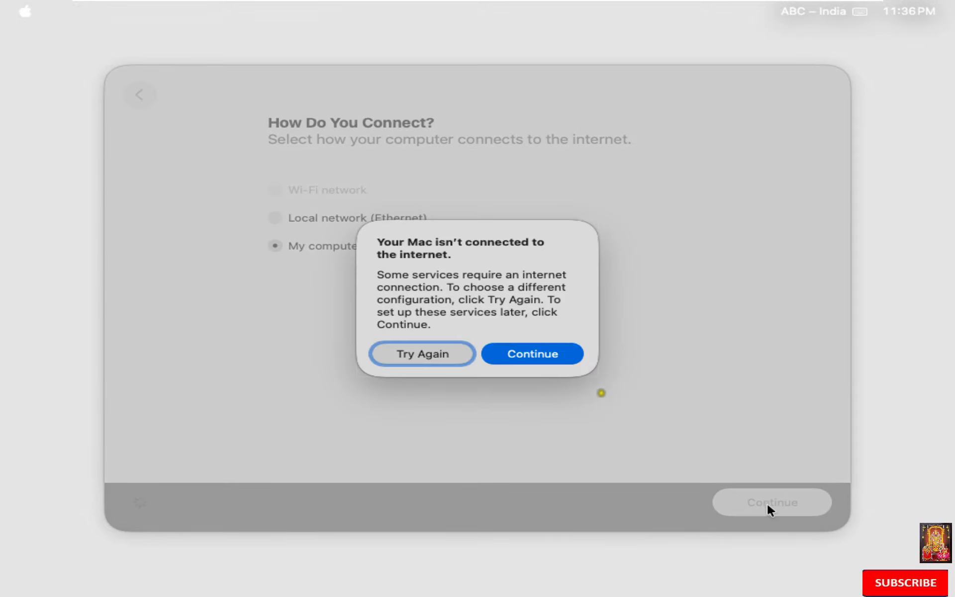
pyautogui.click(547, 349)
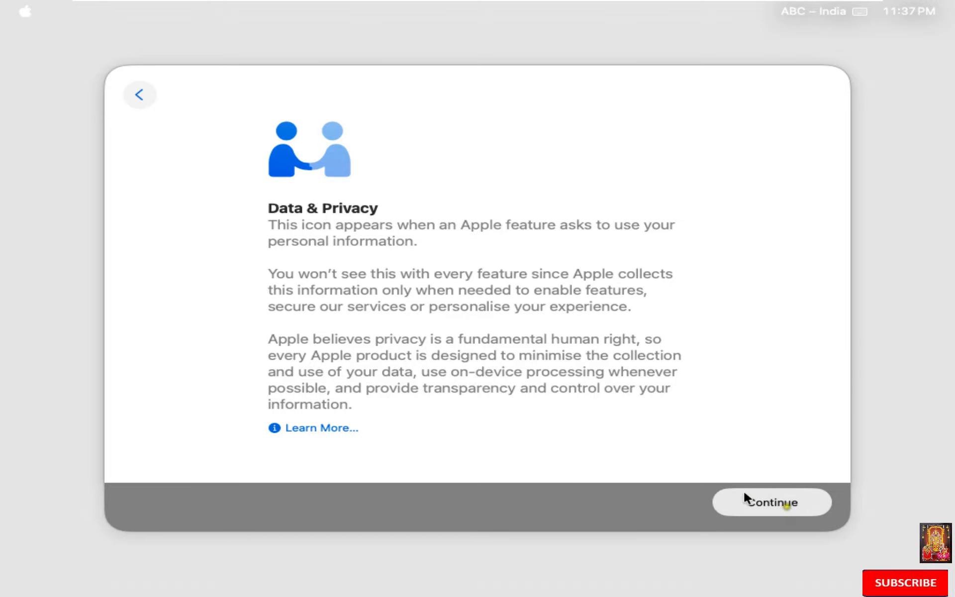
pyautogui.click(793, 503)
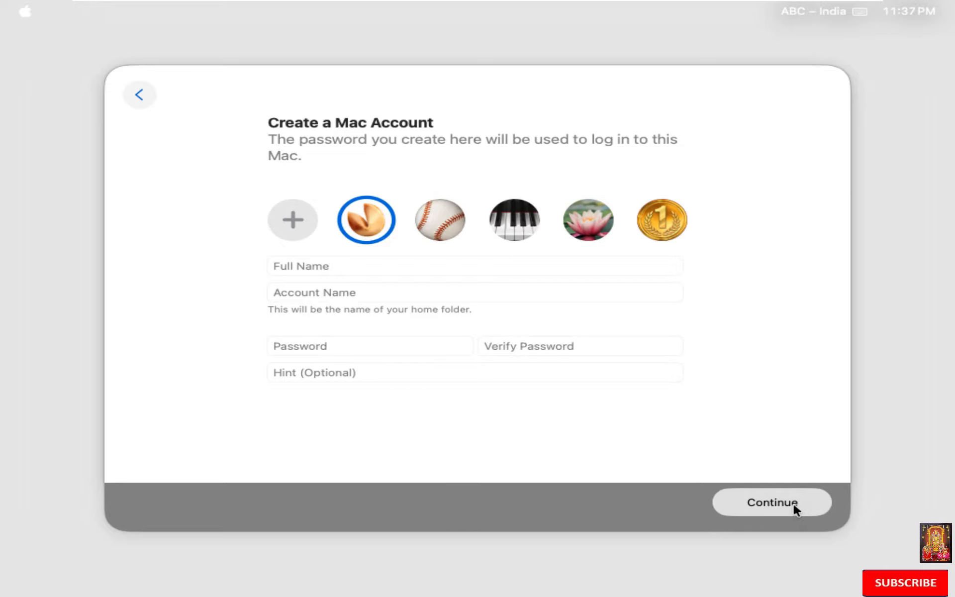
# - Enter the user's full name and a password twice, add the hint 'same', and create the account
pyautogui.click(381, 264)
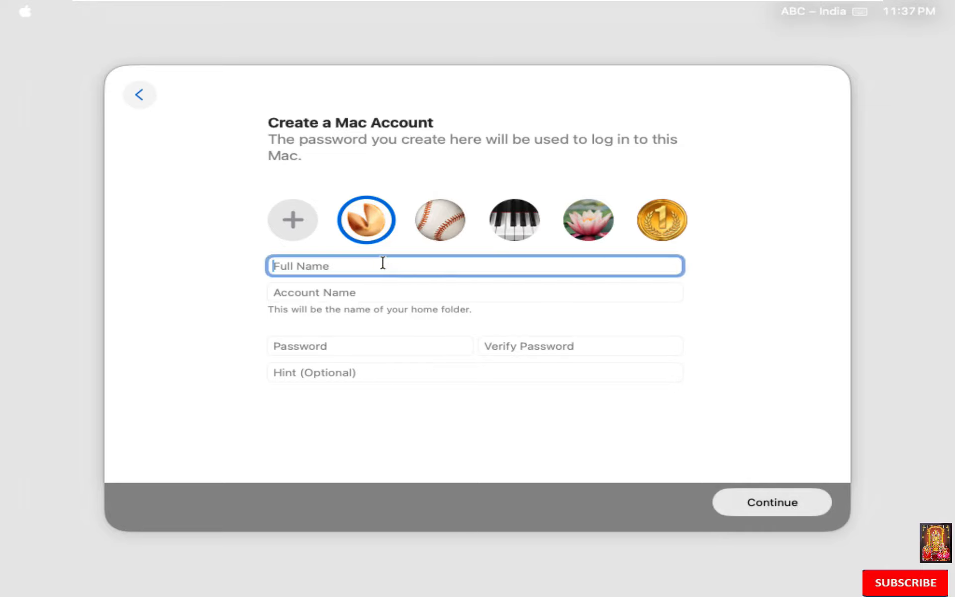
pyautogui.write('Rohit')
pyautogui.click(325, 293)
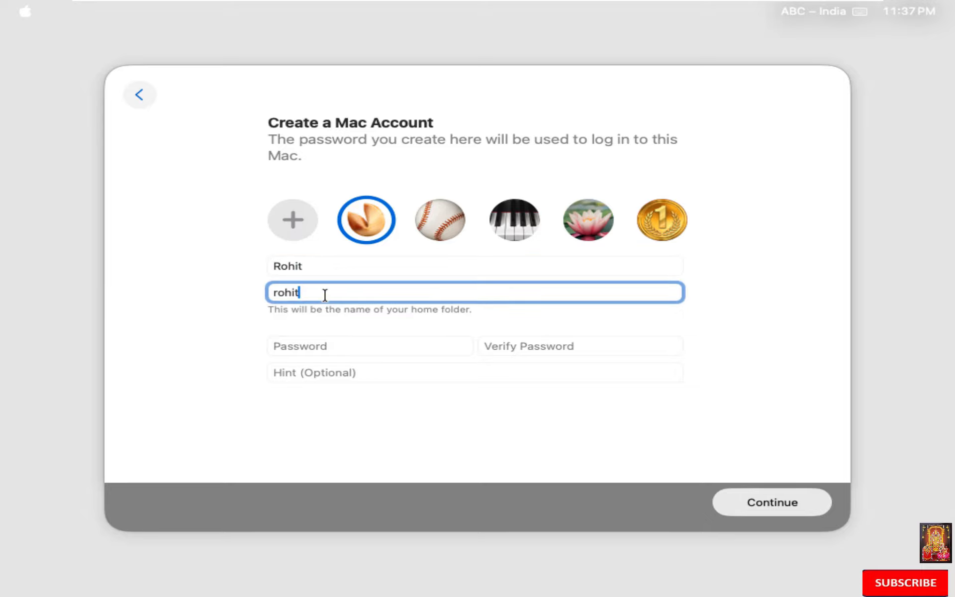
pyautogui.click(313, 348)
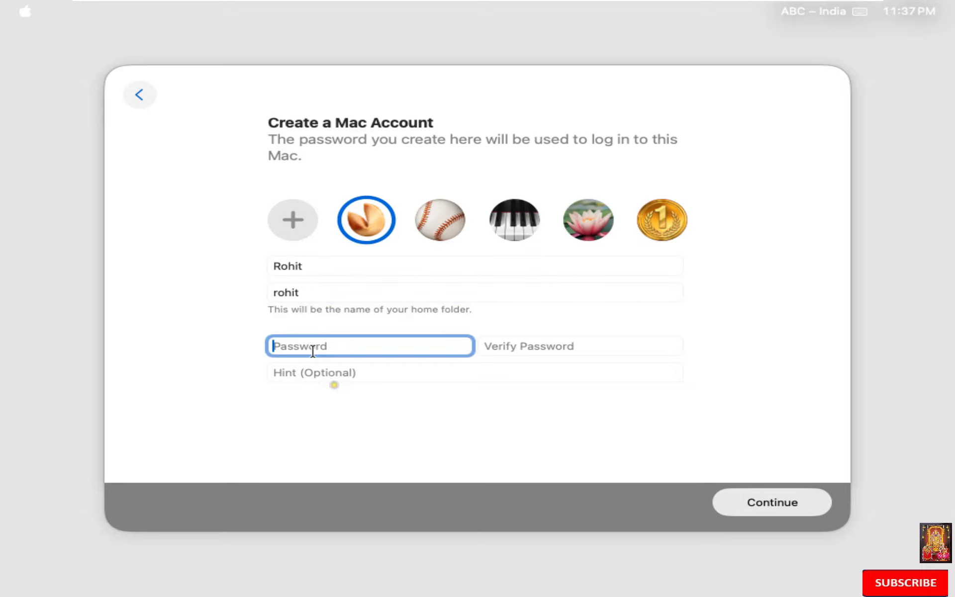
pyautogui.write('•••••••')
pyautogui.click(519, 348)
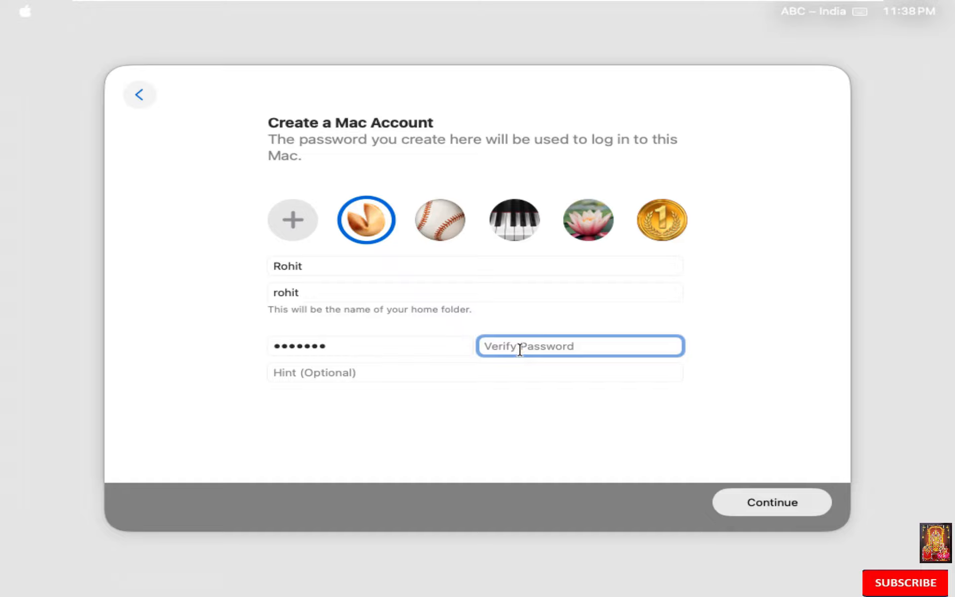
pyautogui.write('•••••••')
pyautogui.click(469, 378)
pyautogui.write('same')
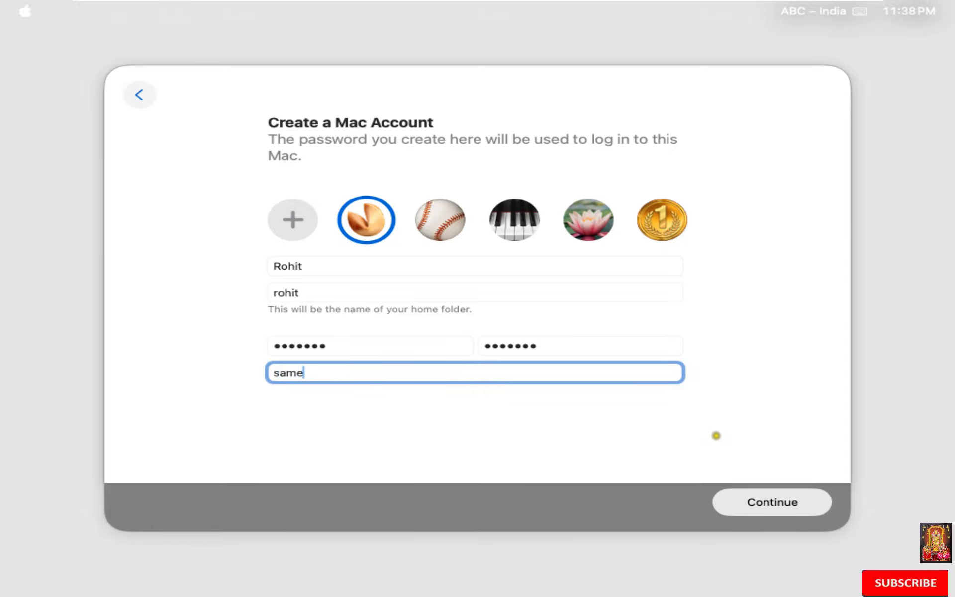
pyautogui.click(766, 503)
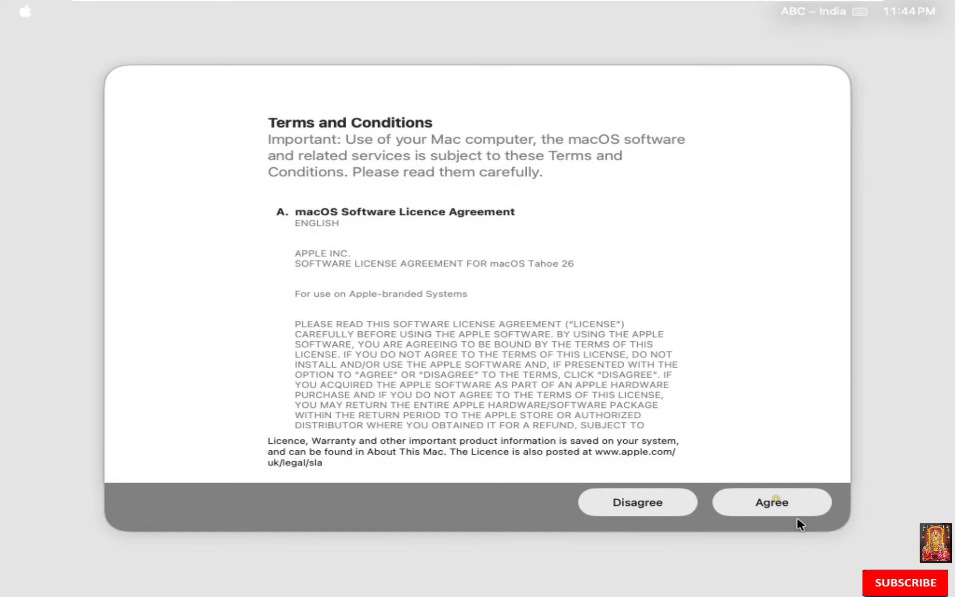
# - Agree to the macOS licence, decline Location Services, and pick India Standard Time (New Delhi)
pyautogui.click(776, 502)
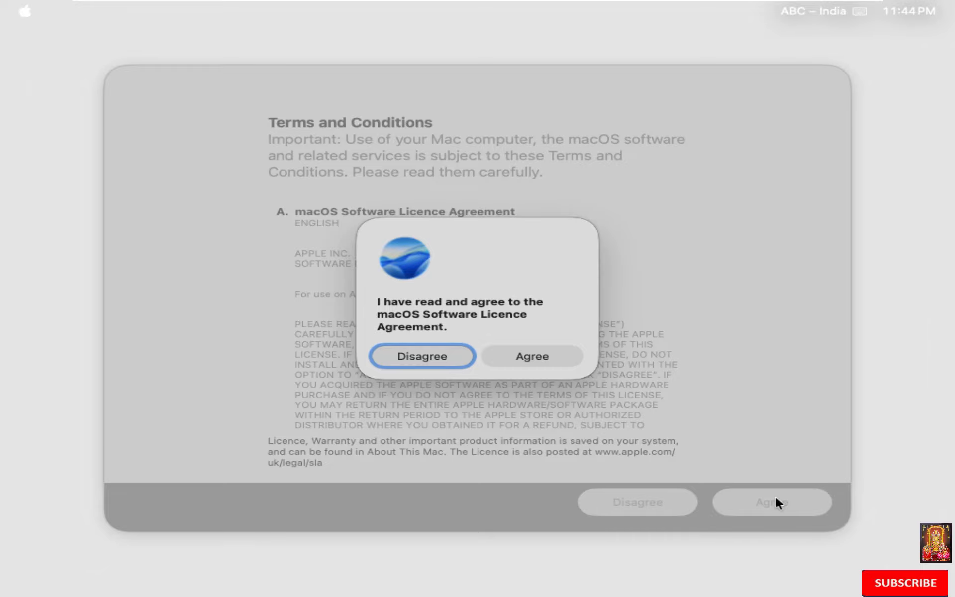
pyautogui.click(533, 356)
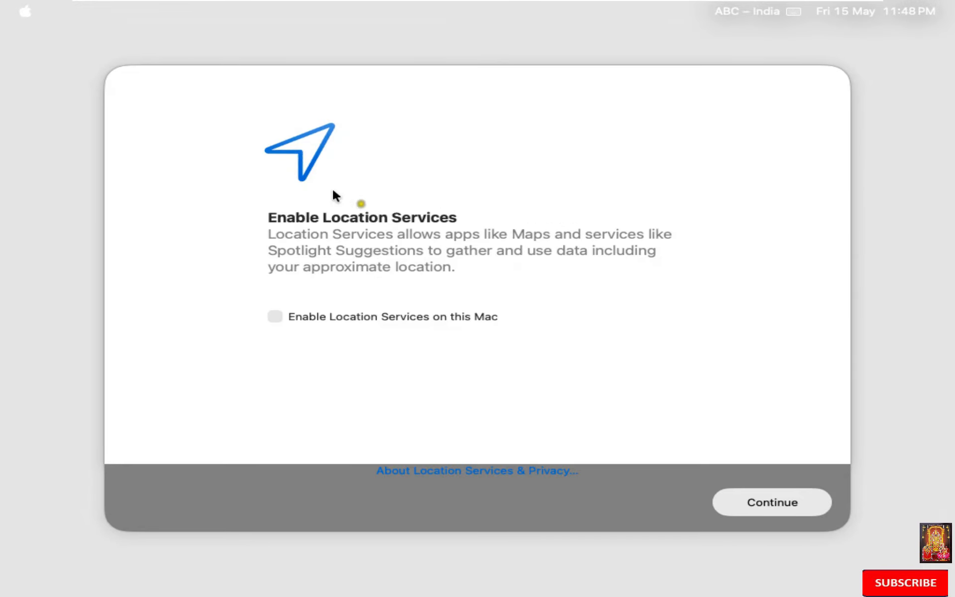
pyautogui.click(752, 503)
pyautogui.click(788, 507)
pyautogui.click(779, 500)
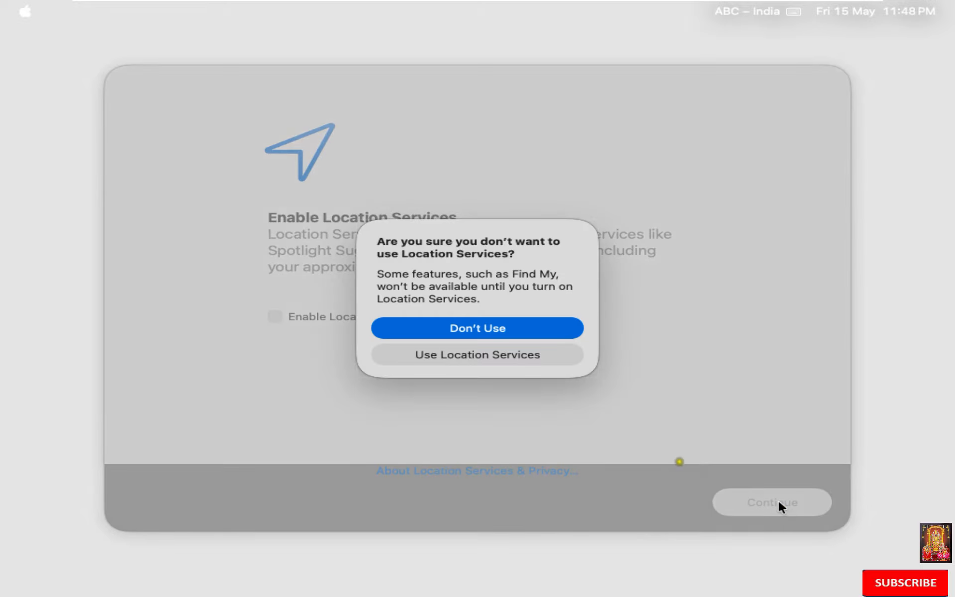
pyautogui.click(458, 331)
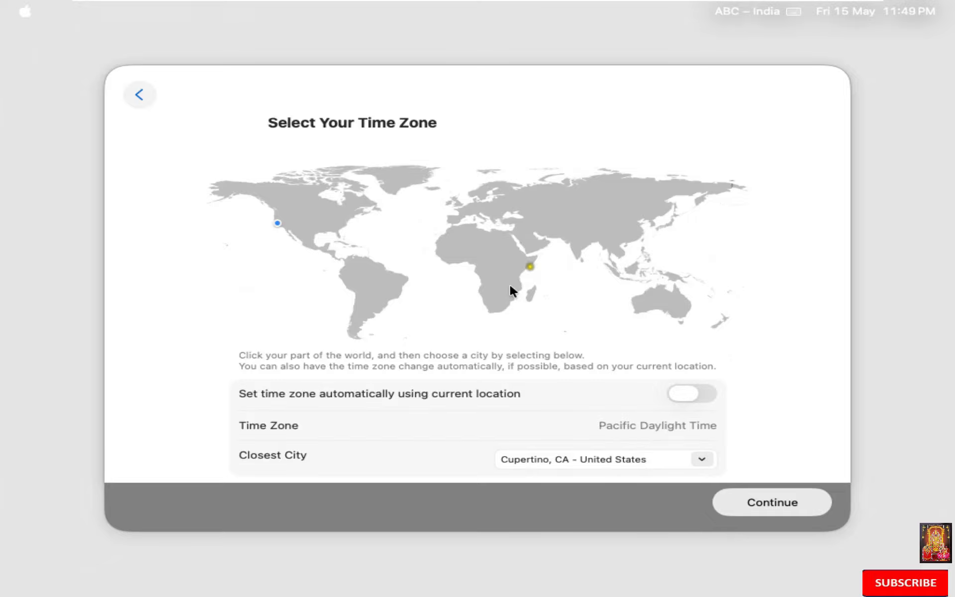
pyautogui.click(577, 238)
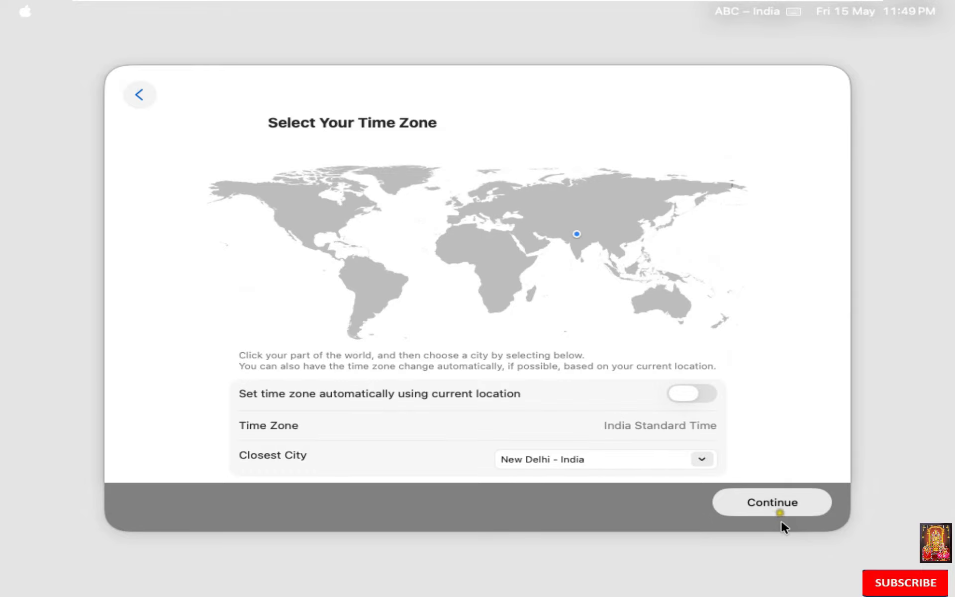
pyautogui.click(781, 497)
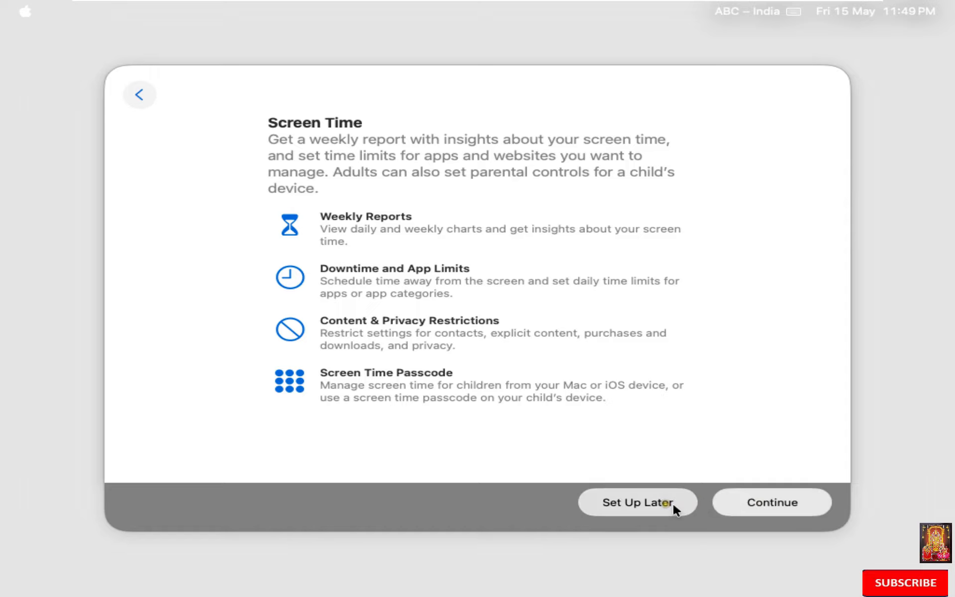
# - Postpone Screen Time and continue without turning on FileVault encryption
pyautogui.click(634, 503)
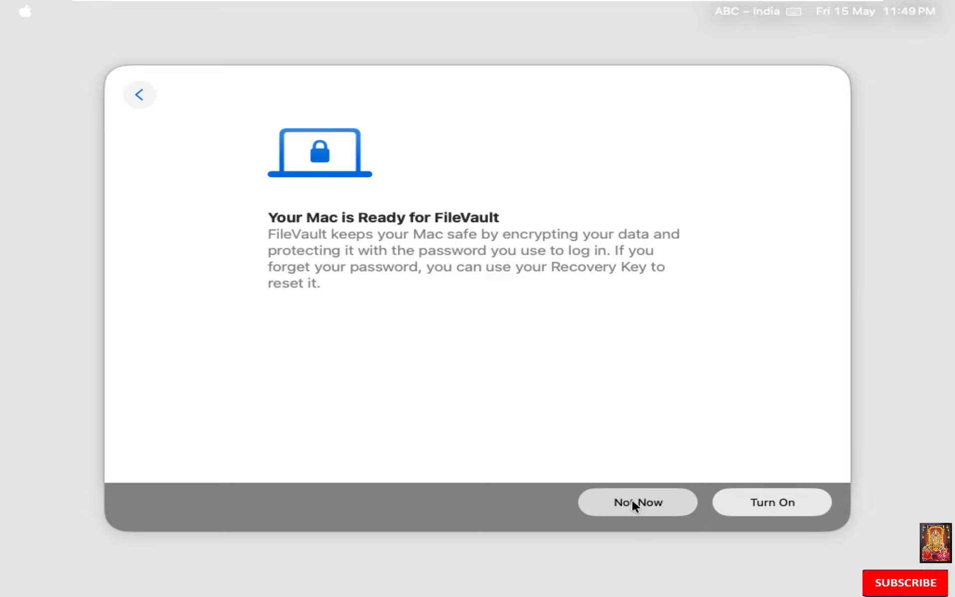
pyautogui.click(634, 504)
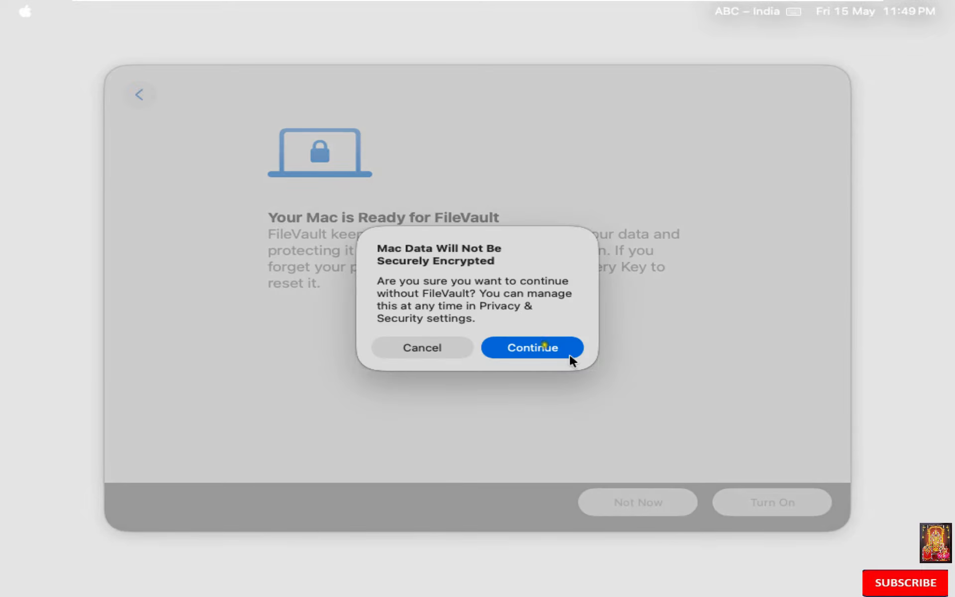
pyautogui.click(539, 340)
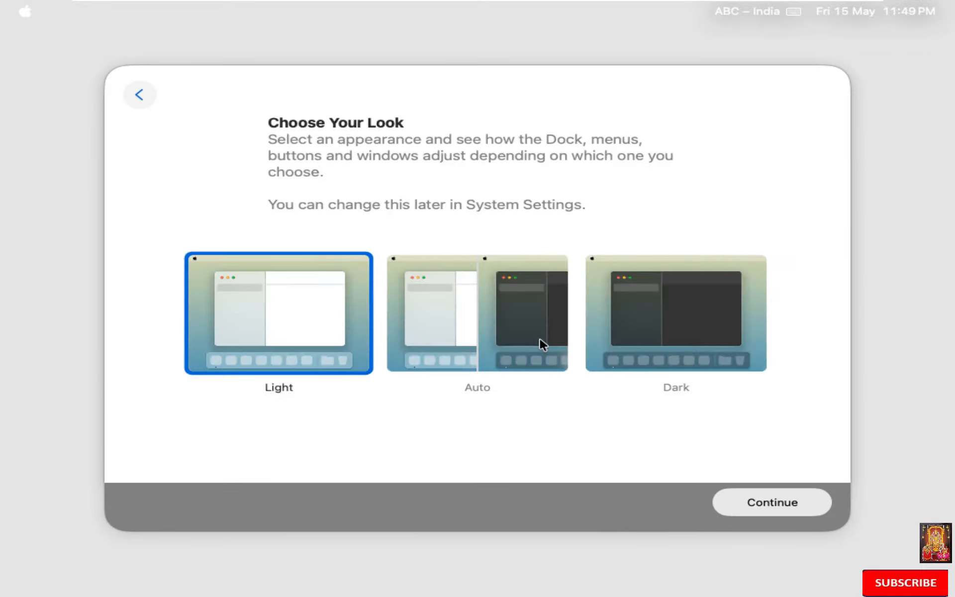
# - Choose the Dark appearance and keep automatic macOS updates to finish setup
pyautogui.click(649, 314)
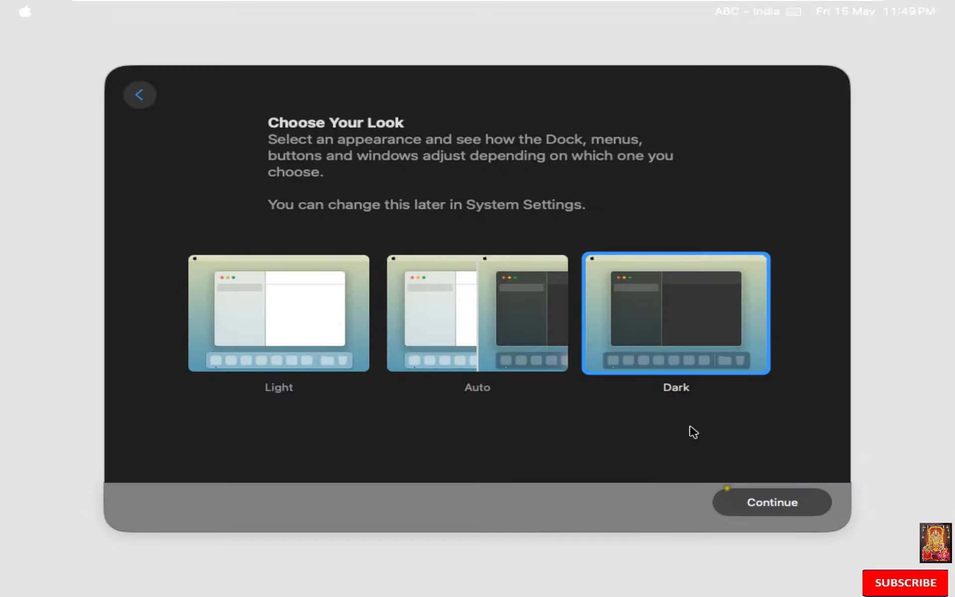
pyautogui.click(766, 502)
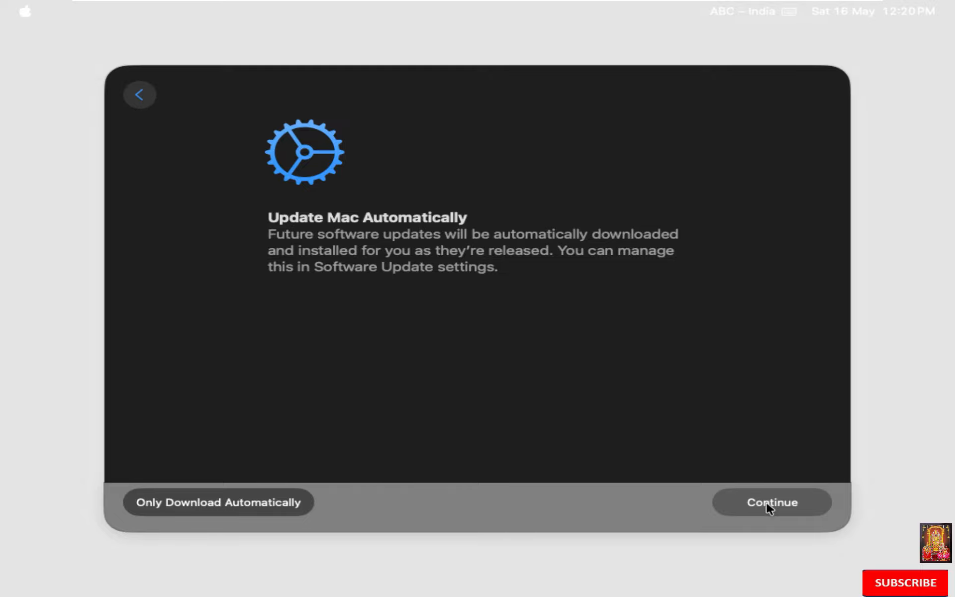
pyautogui.click(767, 502)
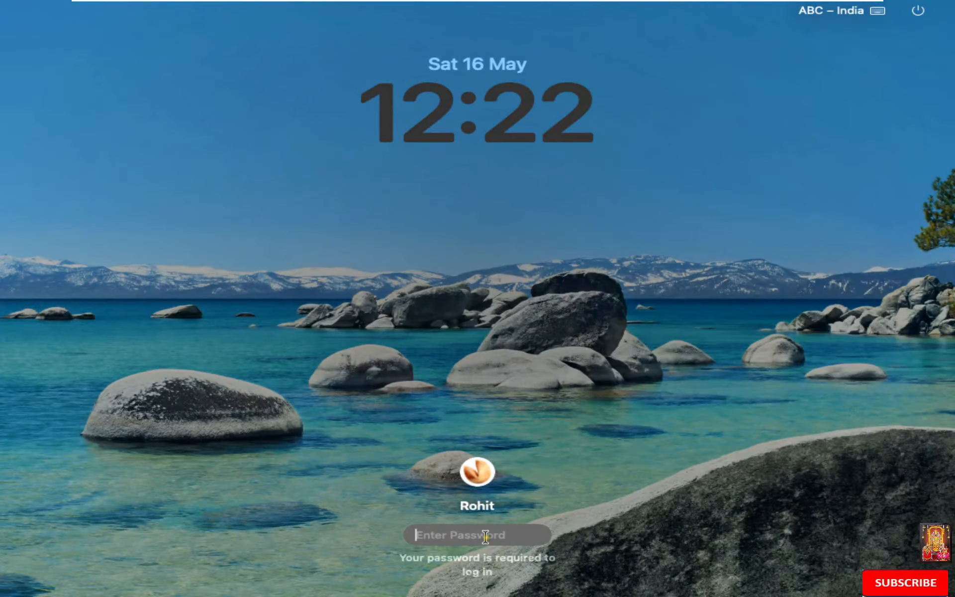
# - Log in with the account password, open About This Mac, and ignore the unexpected-restart alert
pyautogui.write('•••')
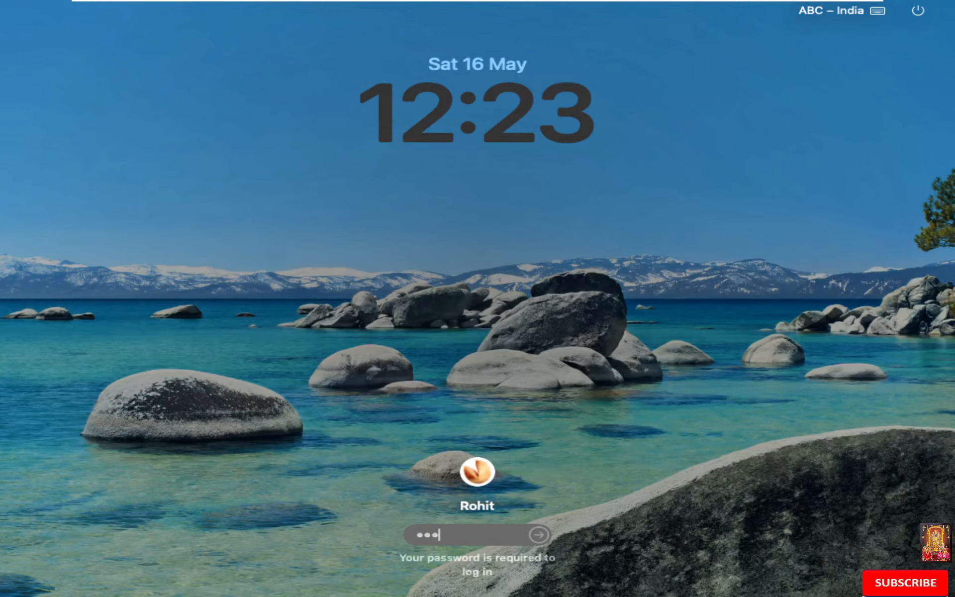
pyautogui.write('•••••')
pyautogui.press('Return')
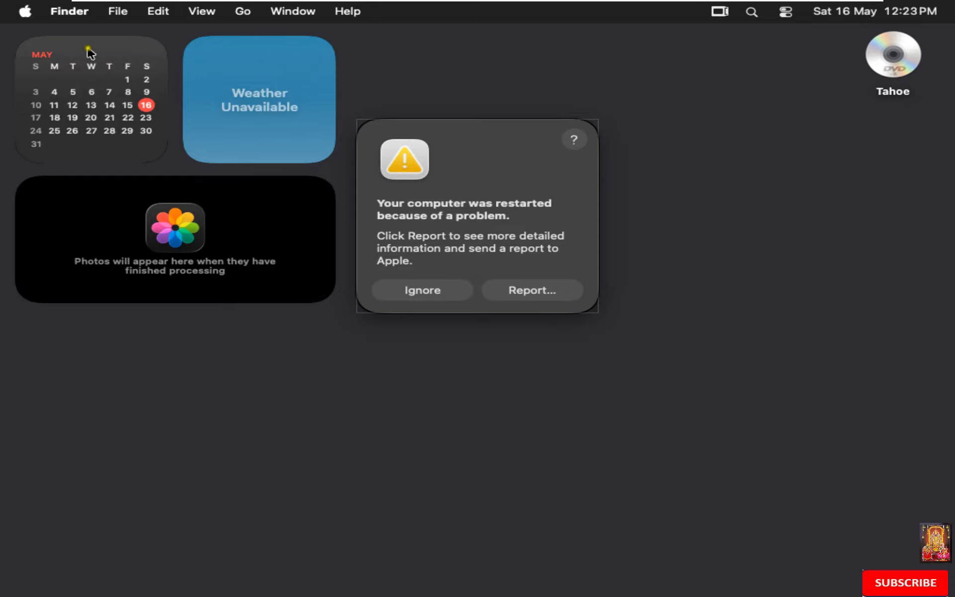
pyautogui.click(23, 13)
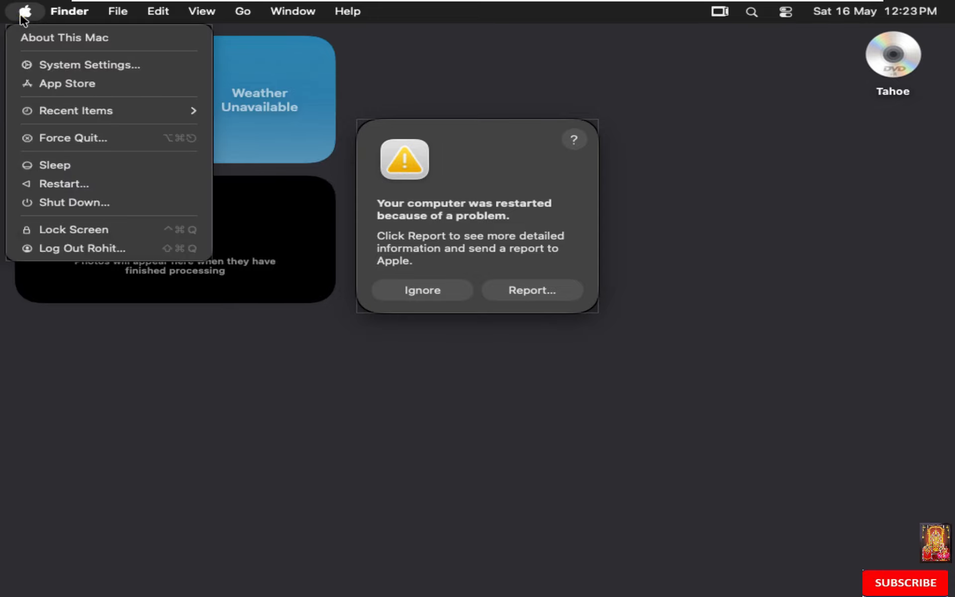
pyautogui.click(47, 37)
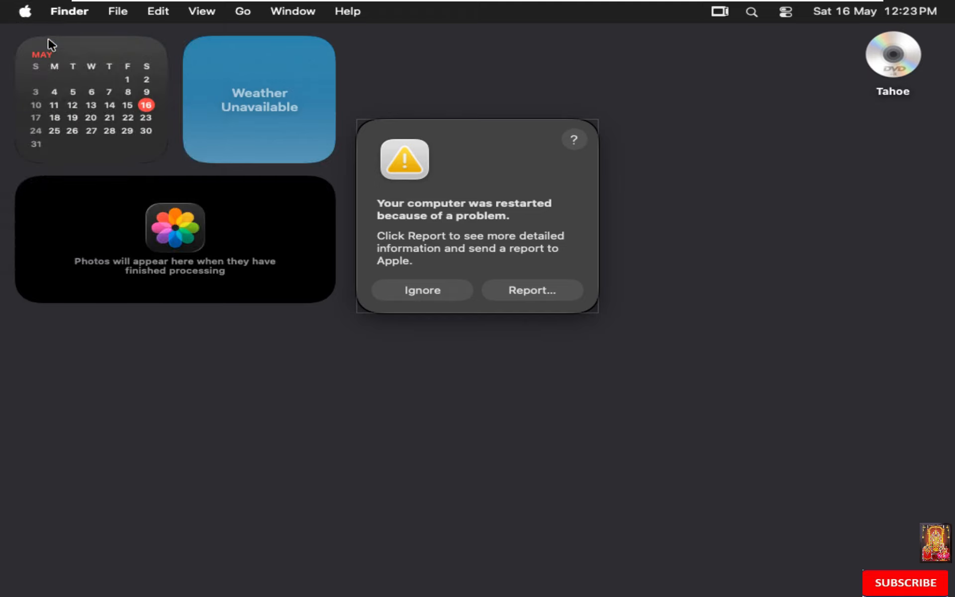
pyautogui.click(432, 294)
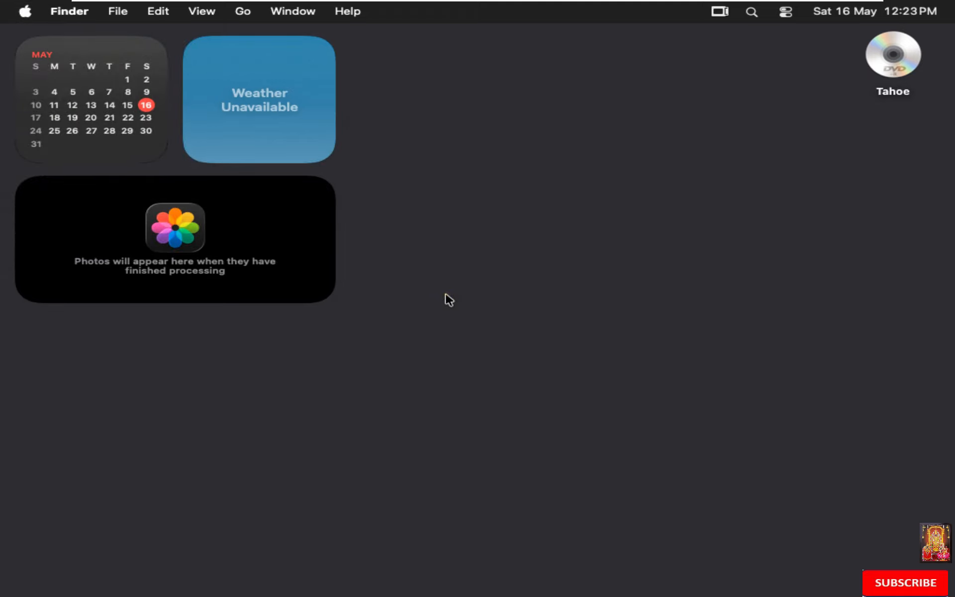